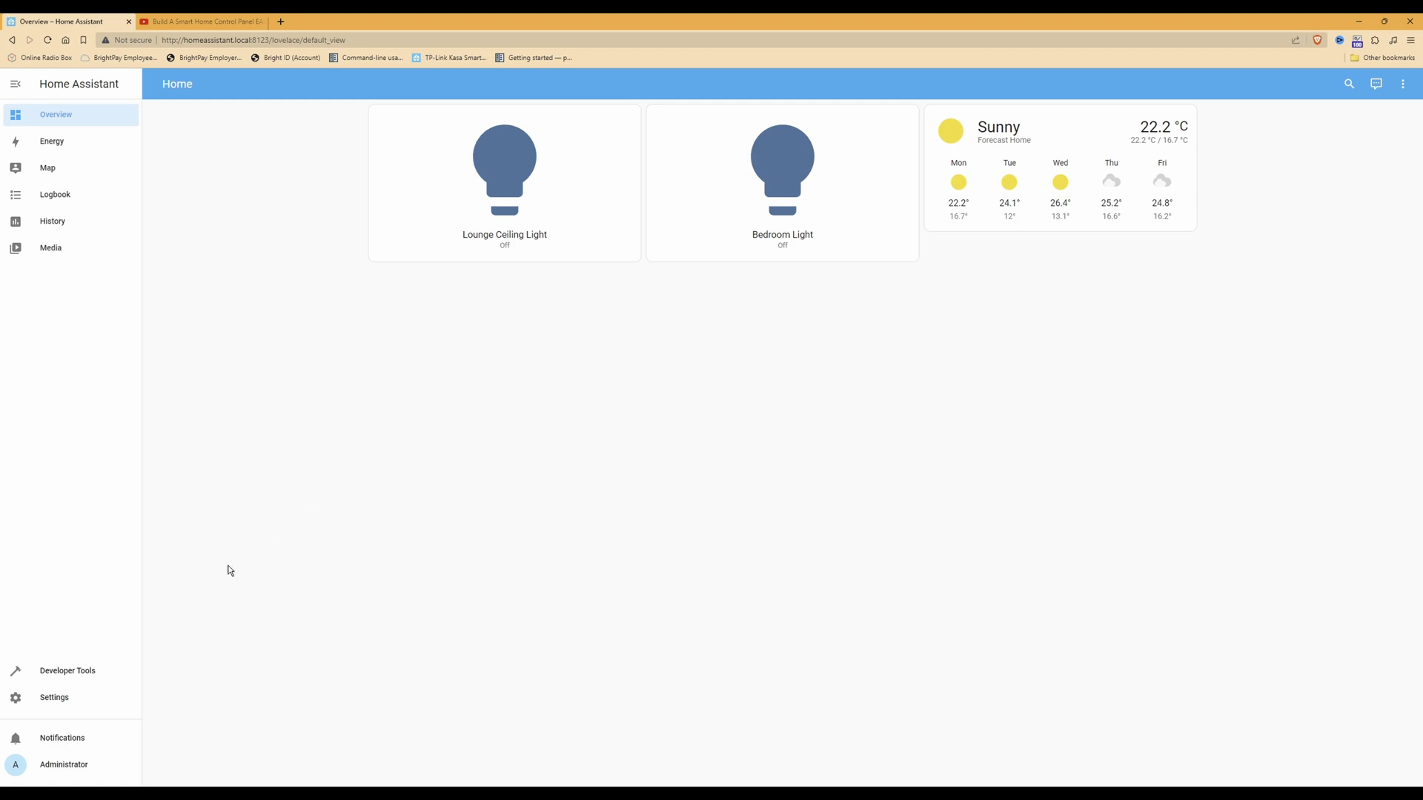
# Open the Fully Kiosk Browser integration from Settings > Devices & Services.
pyautogui.click(55, 700)
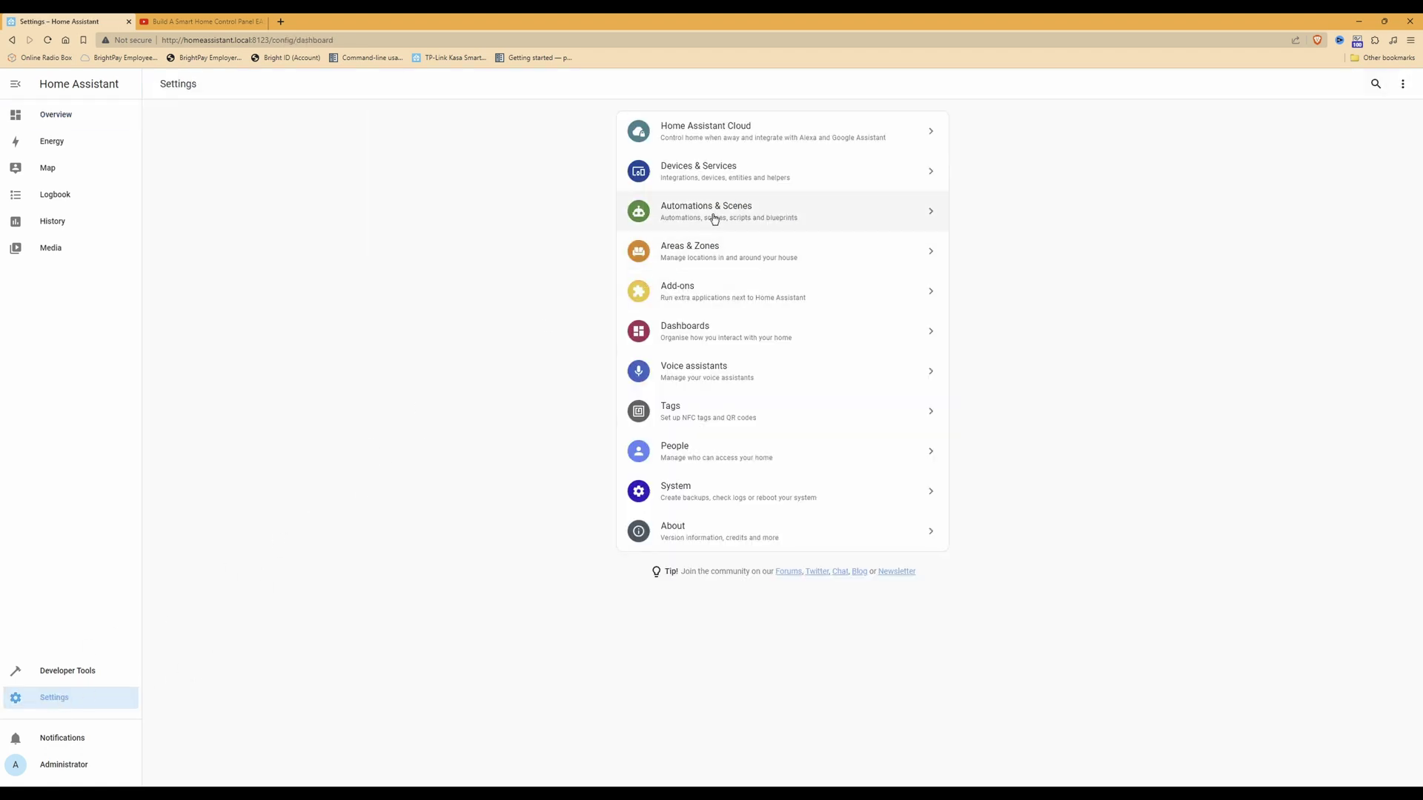
pyautogui.click(722, 174)
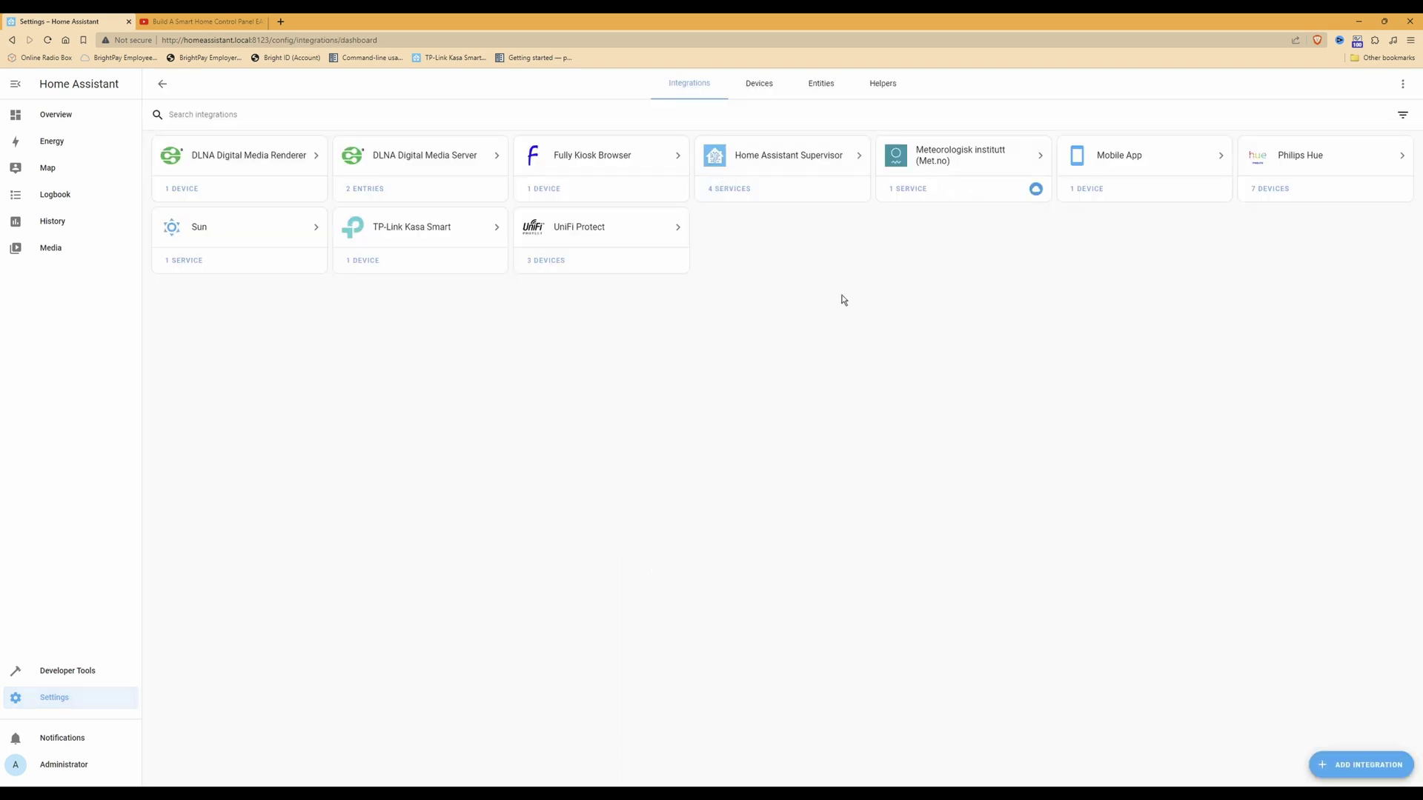
pyautogui.click(604, 158)
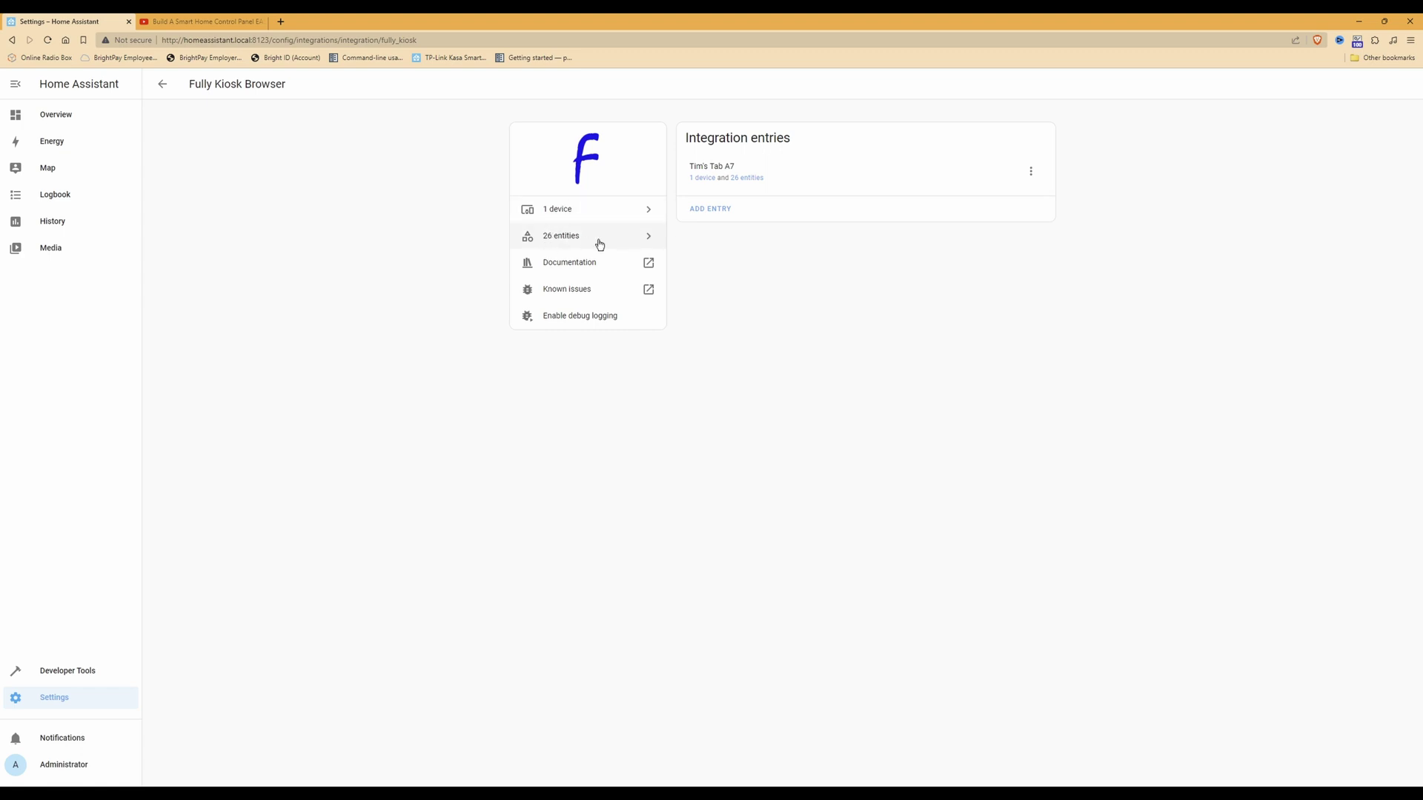
# Open the Tab A7 device page and toggle its Motion detection configuration switch.
pyautogui.click(568, 215)
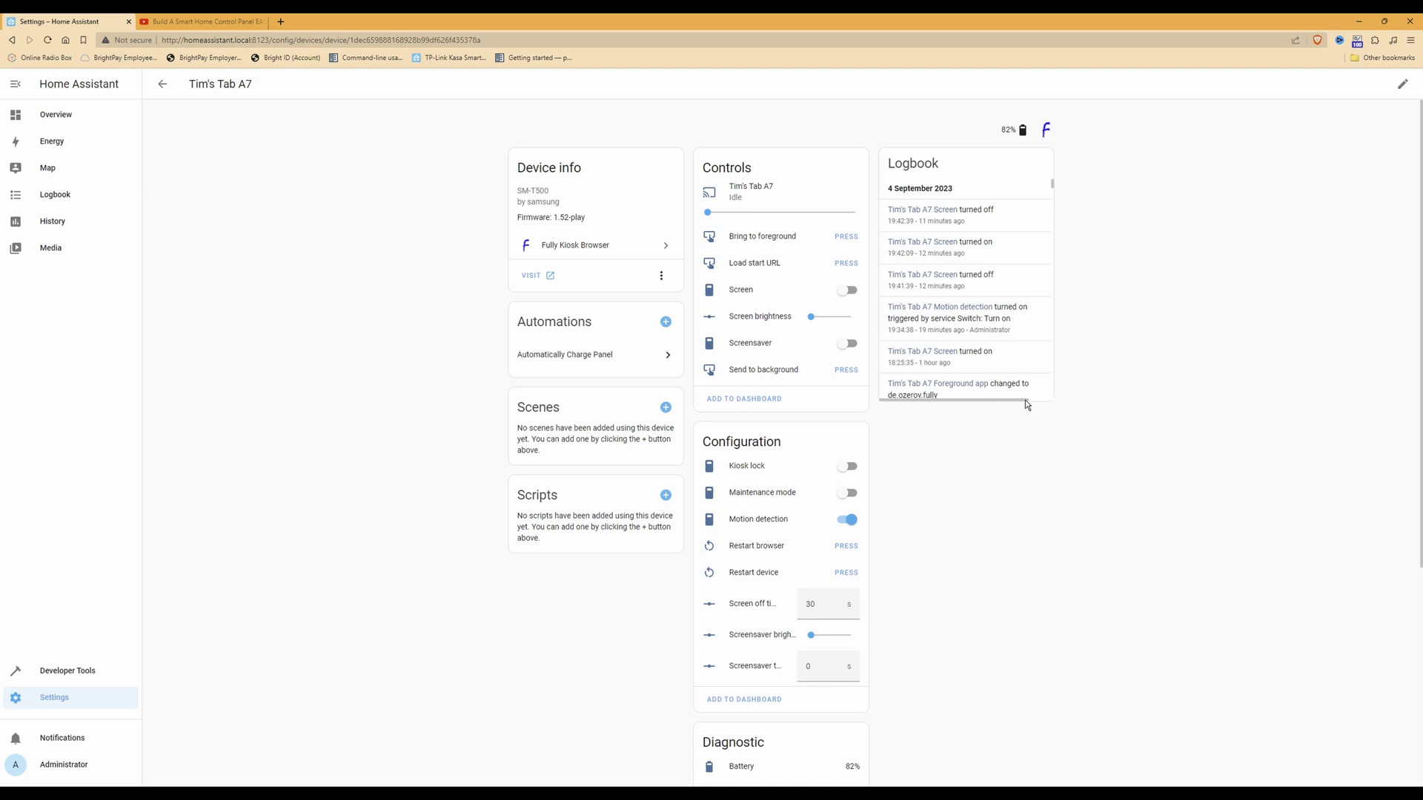
pyautogui.scroll(-1, 1005, 453)
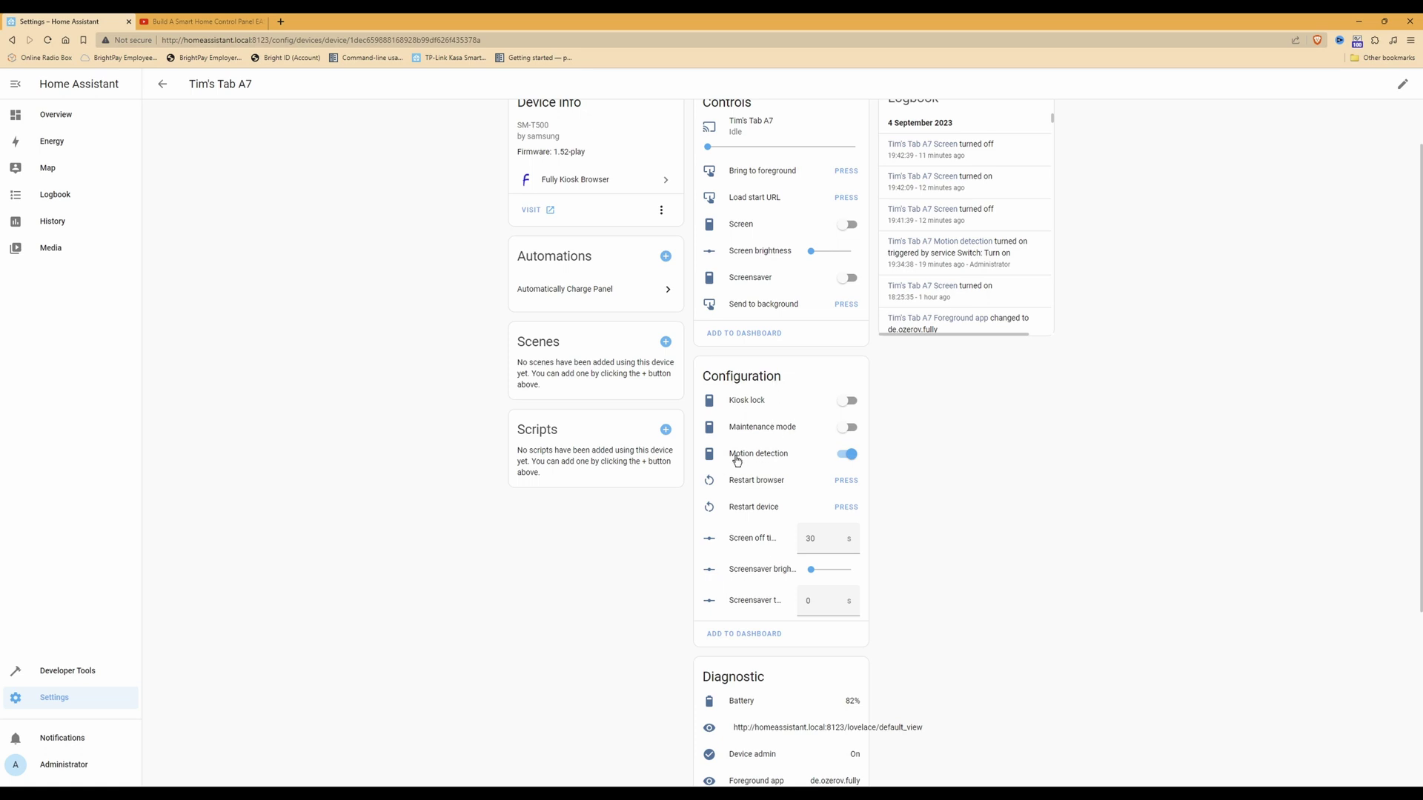
pyautogui.click(849, 460)
# Start a new automation from Settings > Automations & Scenes.
pyautogui.click(56, 116)
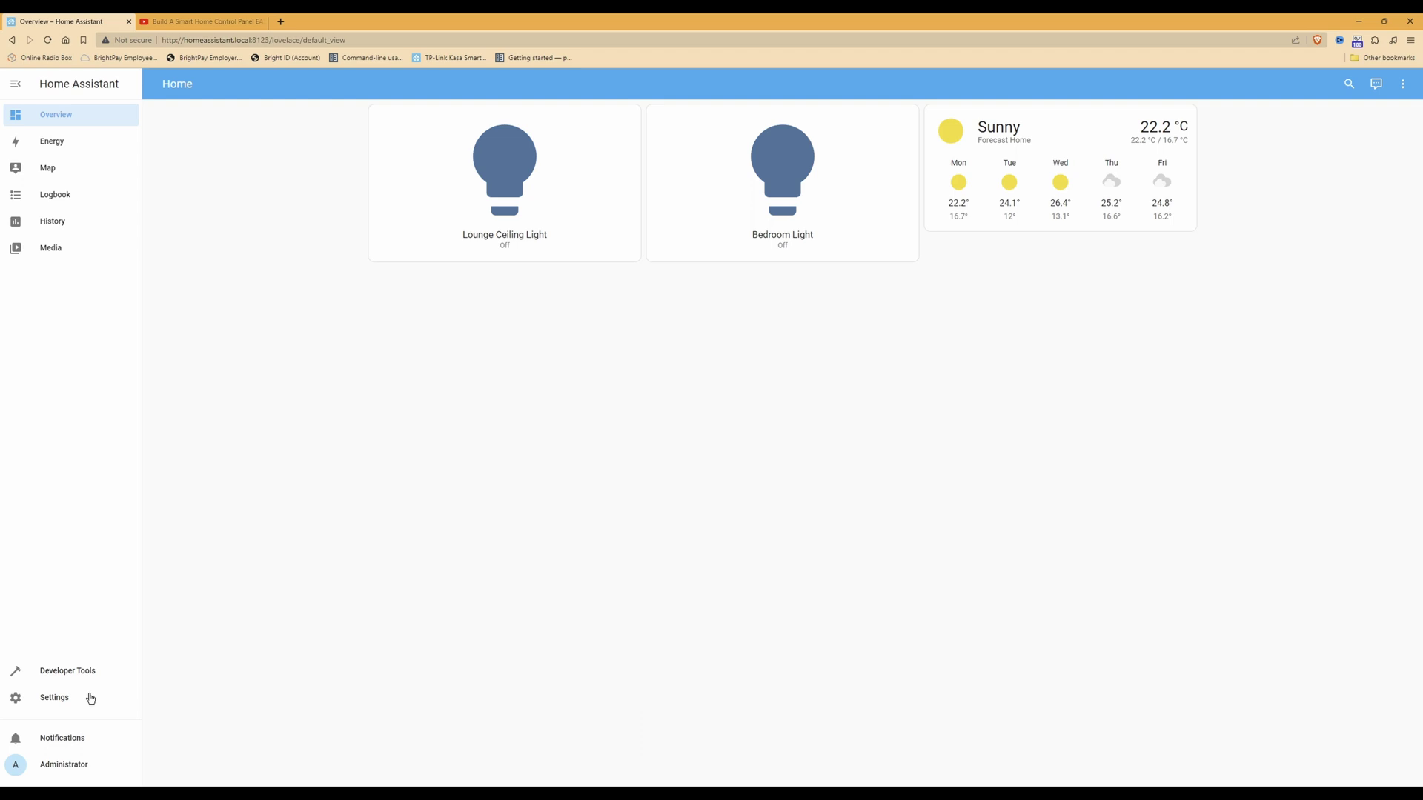
pyautogui.click(59, 701)
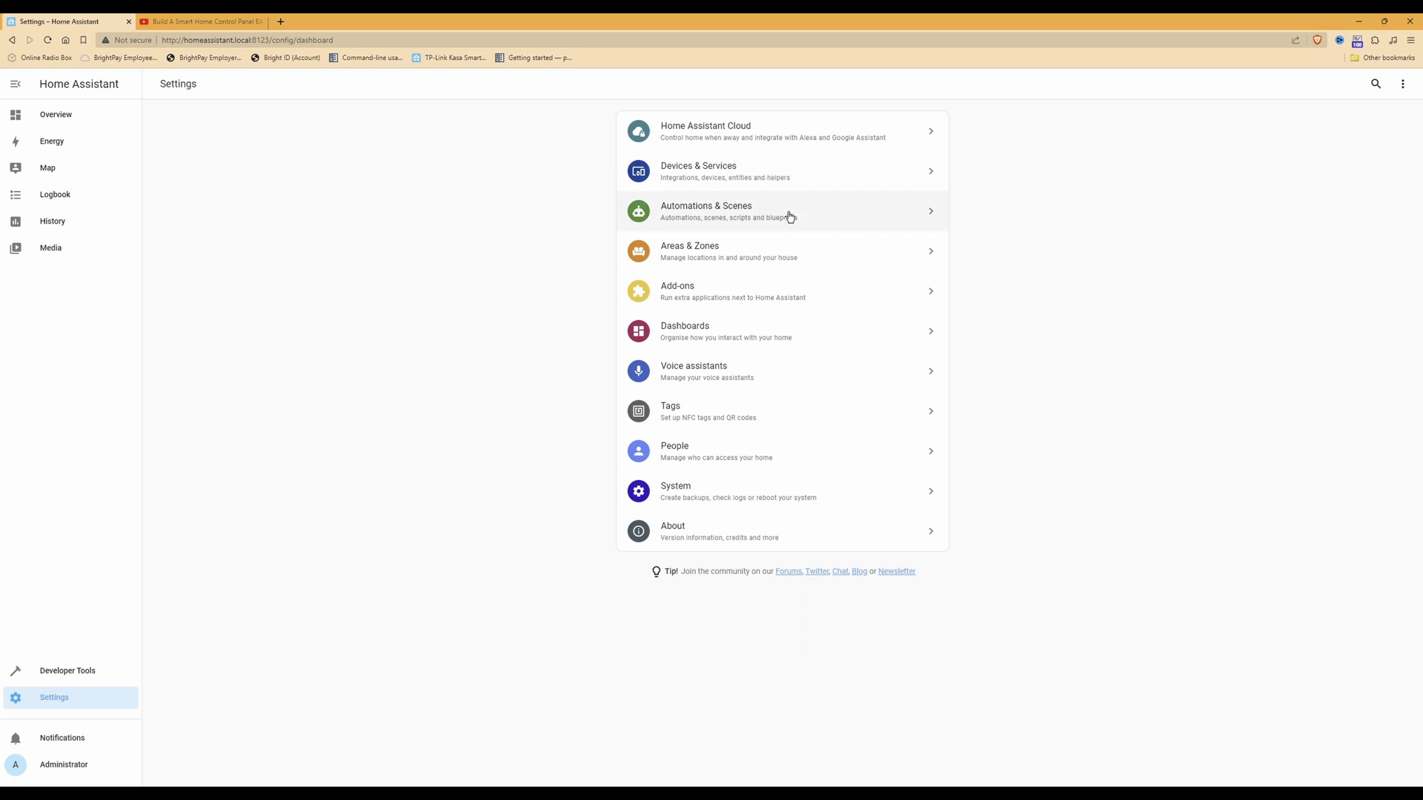
pyautogui.click(705, 215)
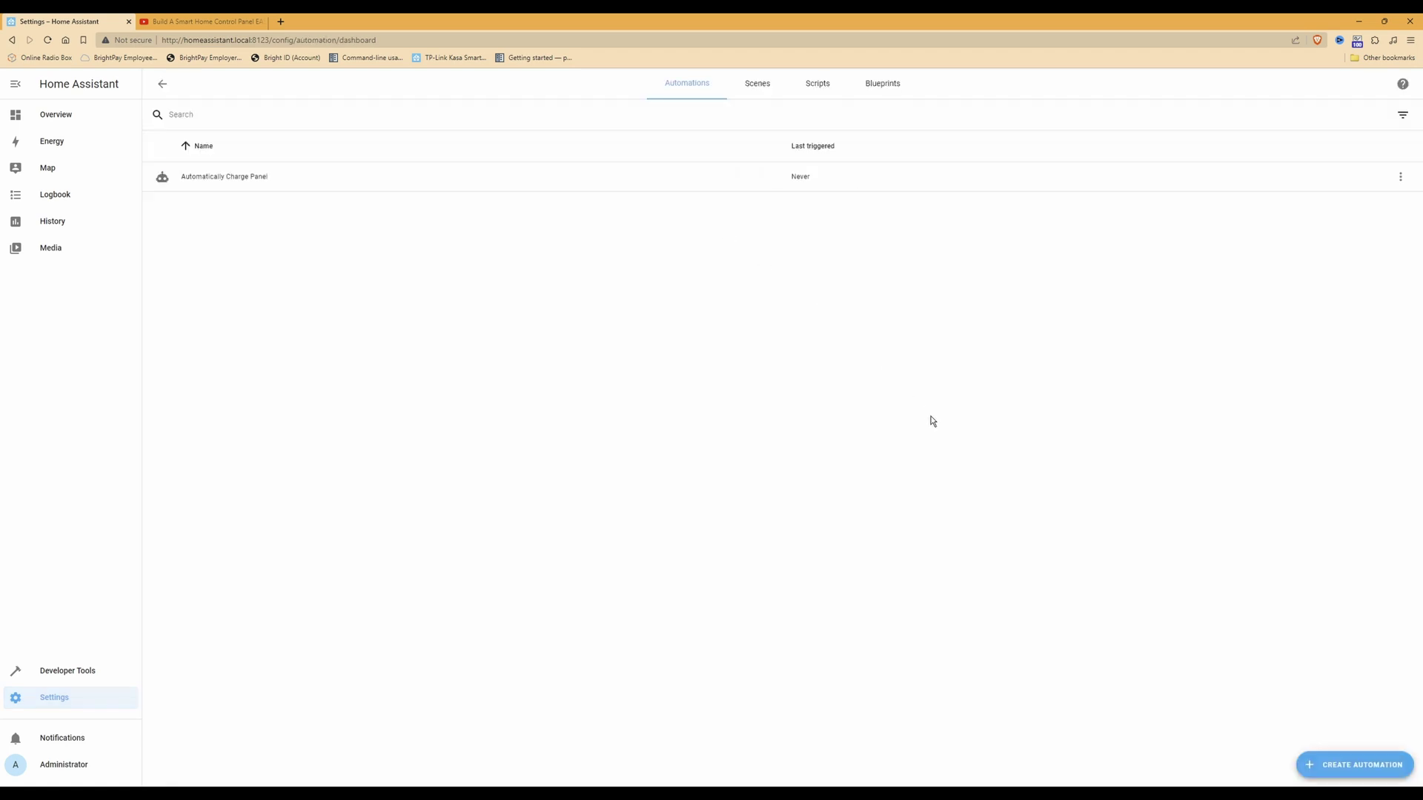
pyautogui.click(1367, 770)
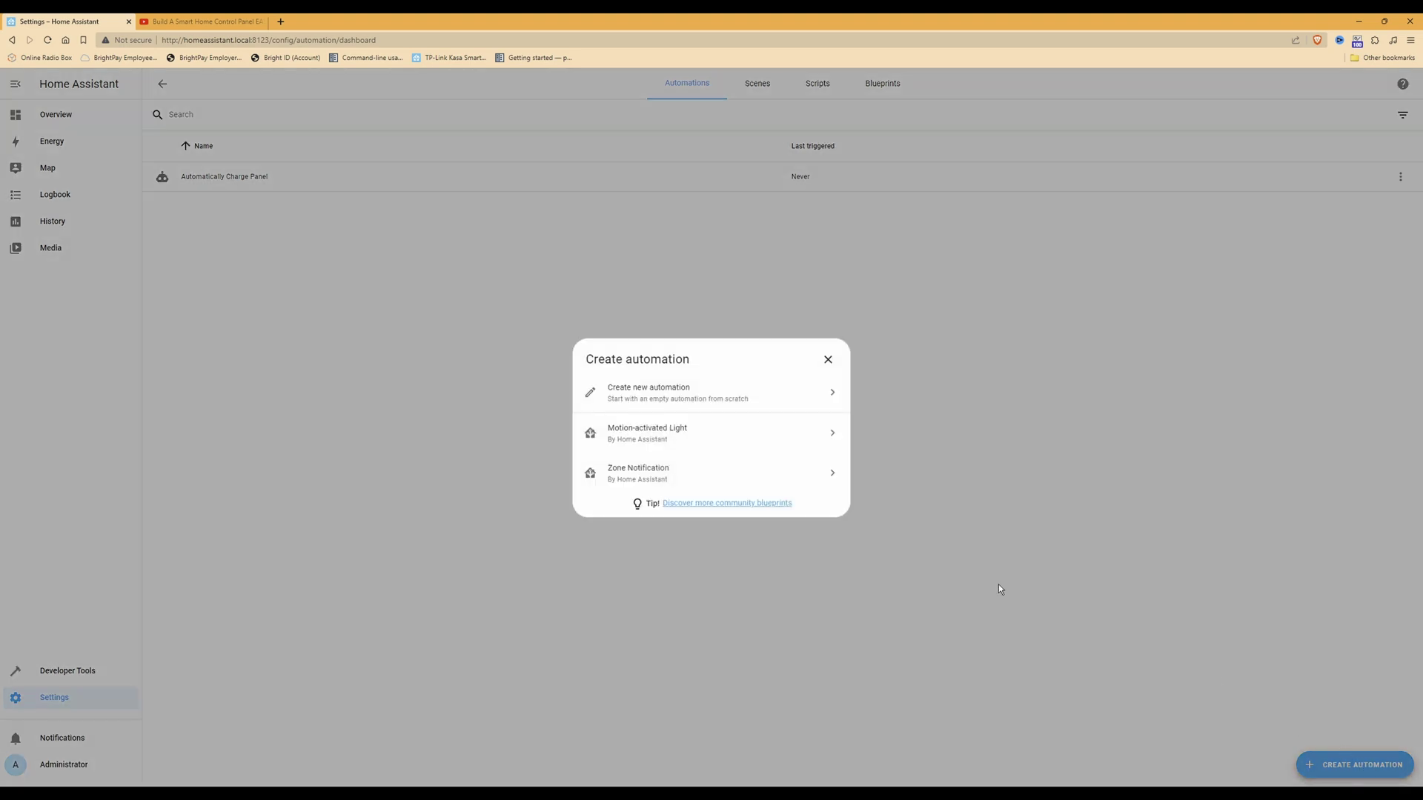
# Start a blank automation and add a State trigger.
pyautogui.click(685, 395)
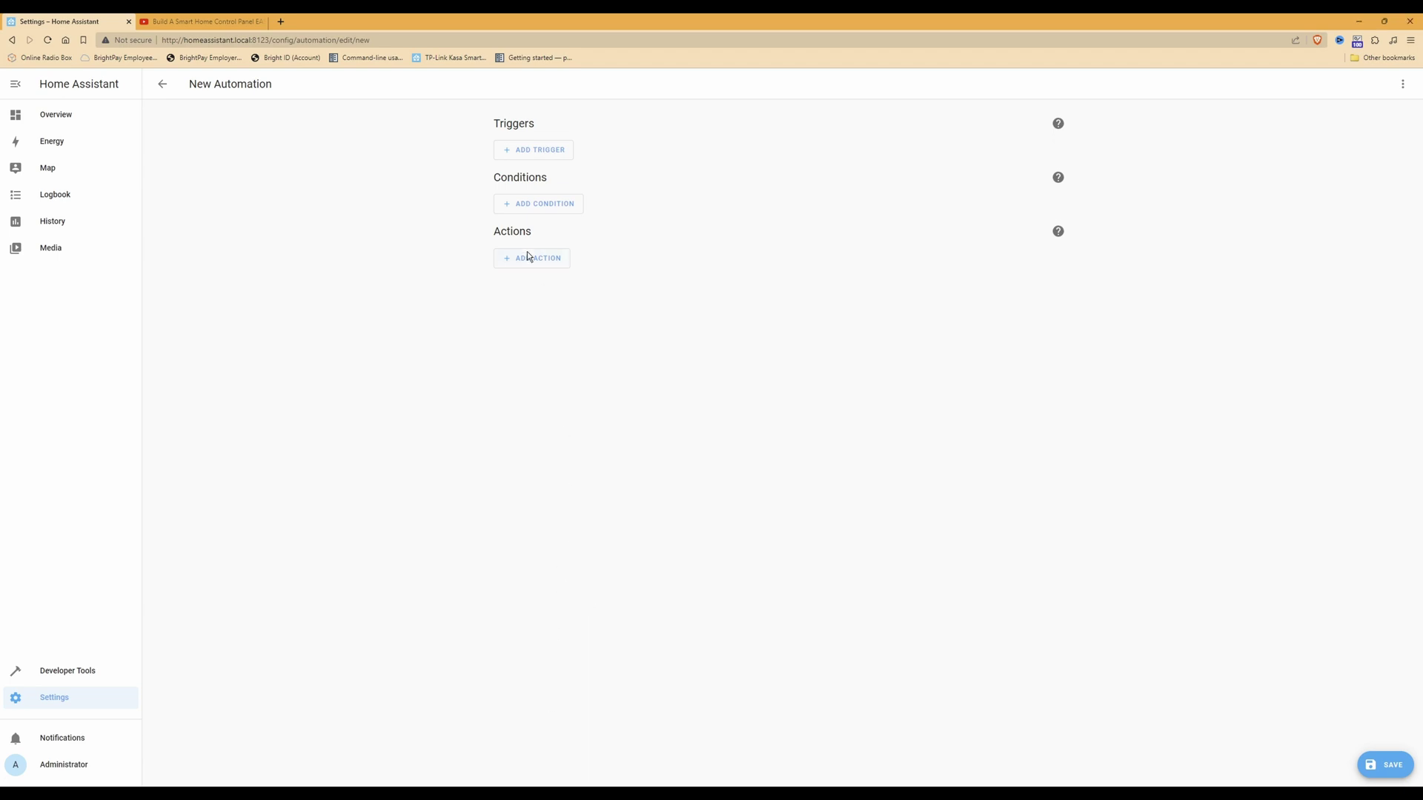
pyautogui.click(541, 153)
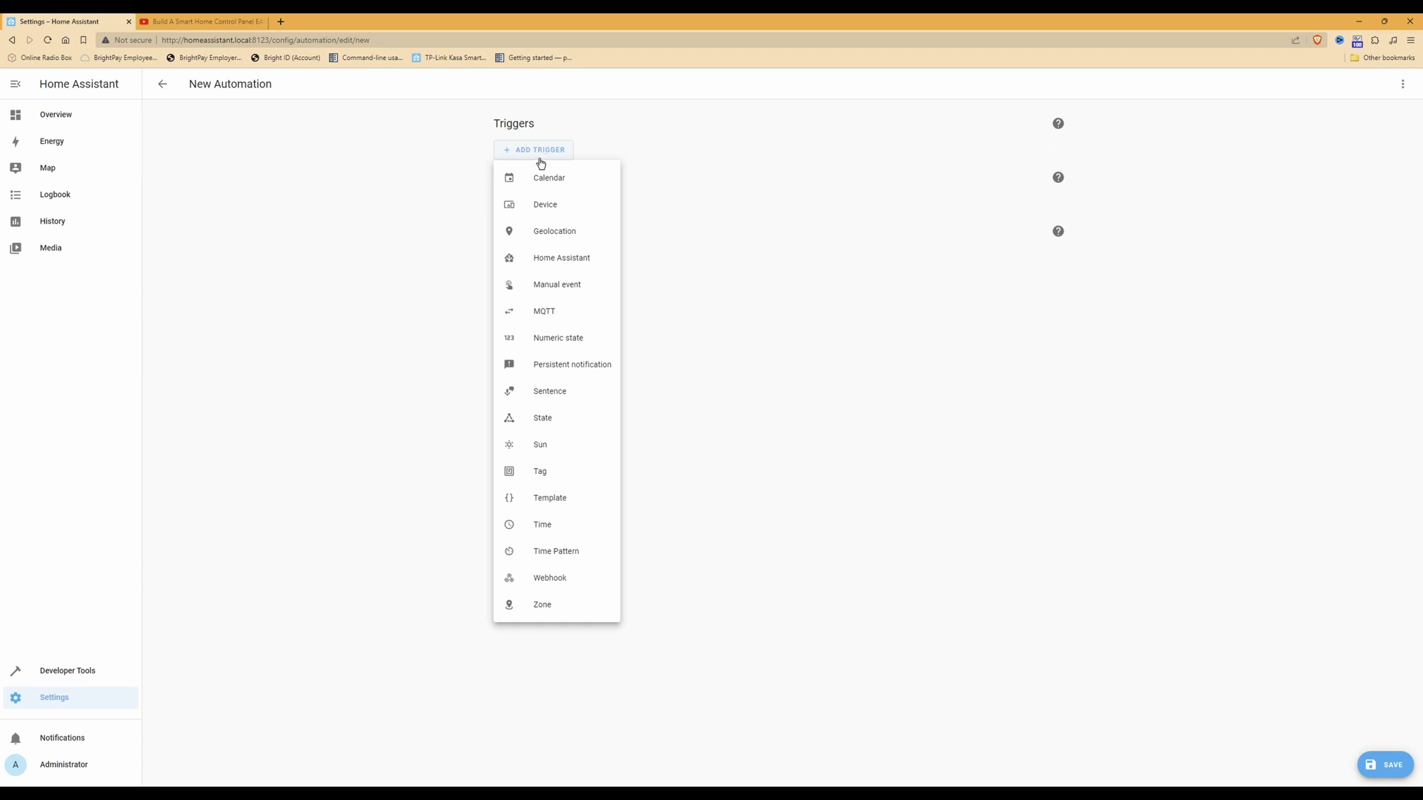
pyautogui.click(563, 424)
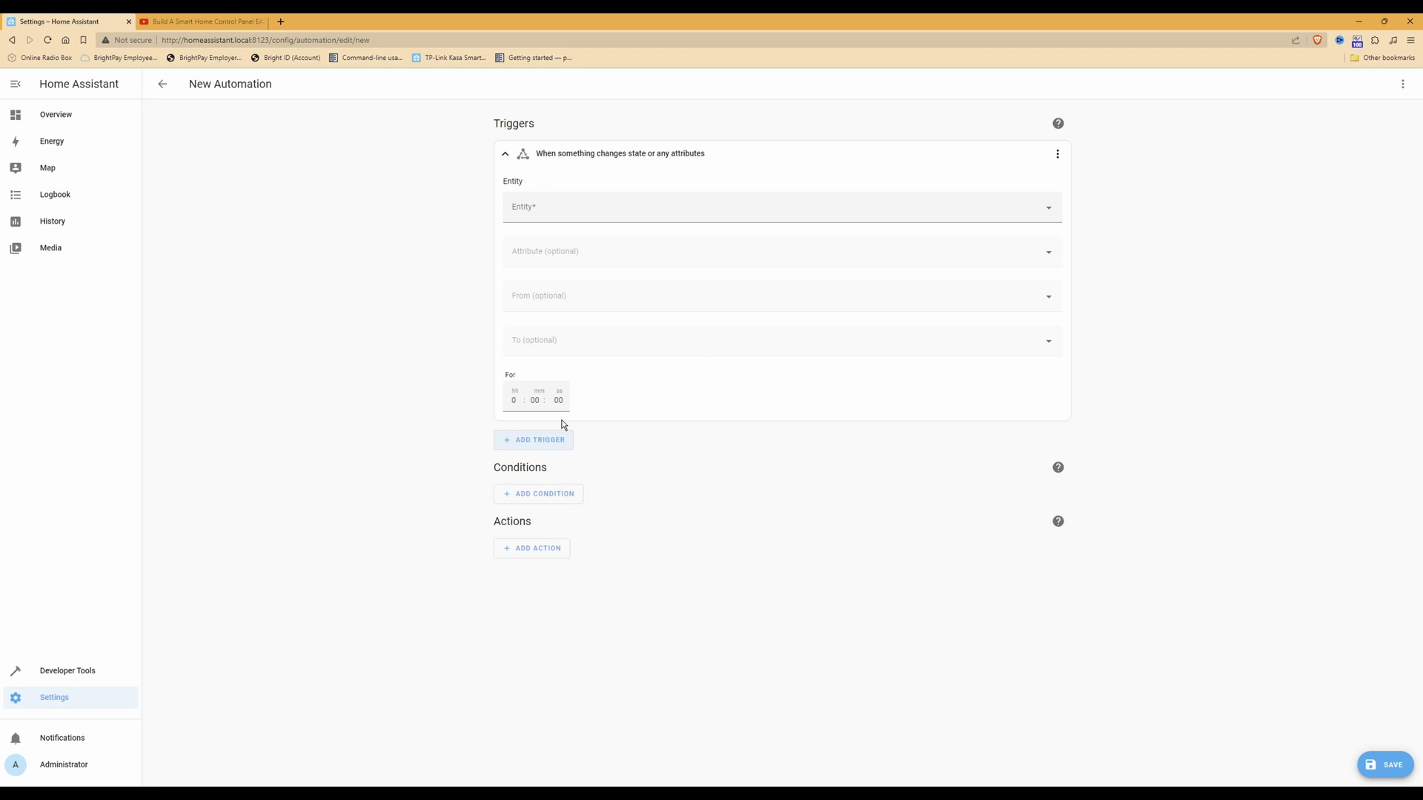
# Set the trigger to watch the Tab A7 Motion detection entity changing to On.
pyautogui.click(724, 213)
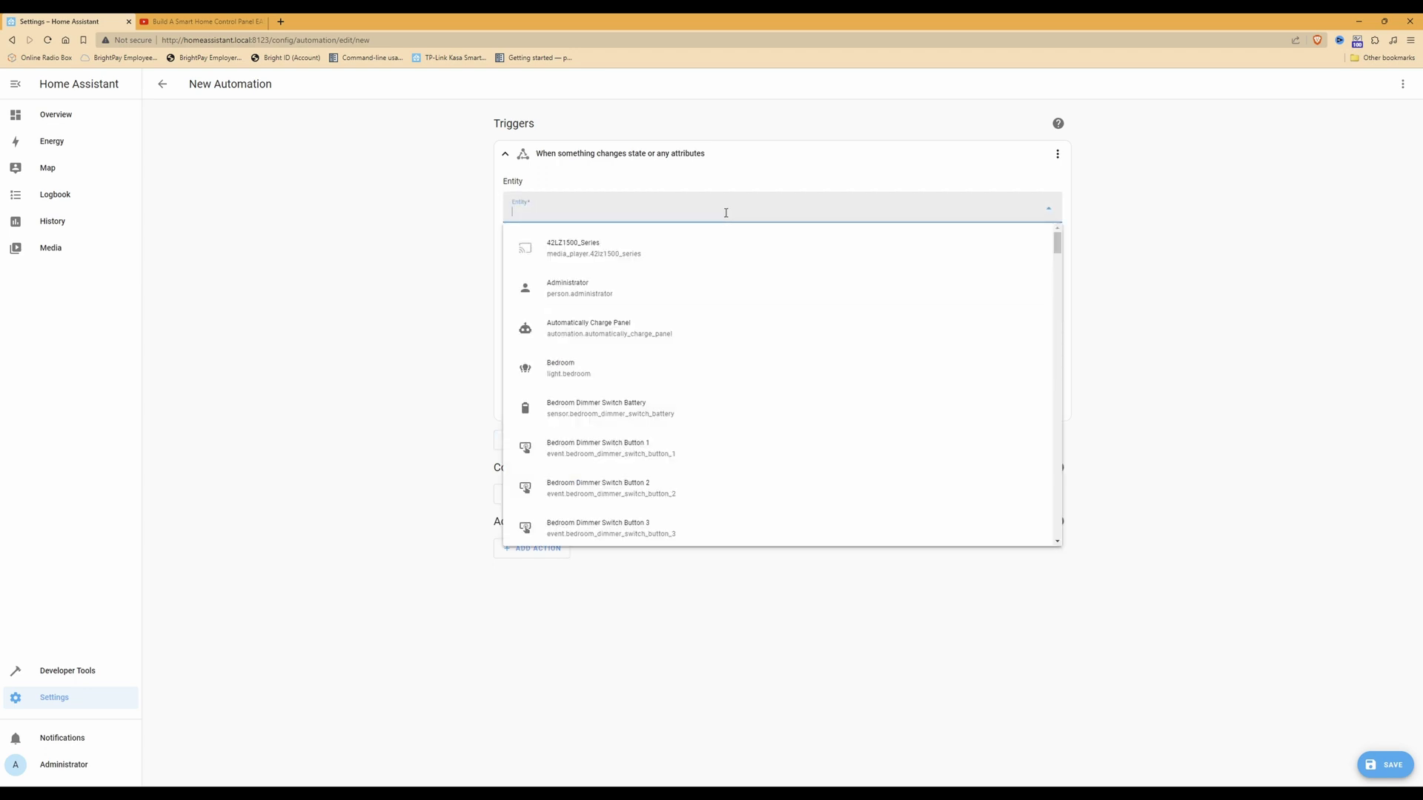
pyautogui.write('Tims tab')
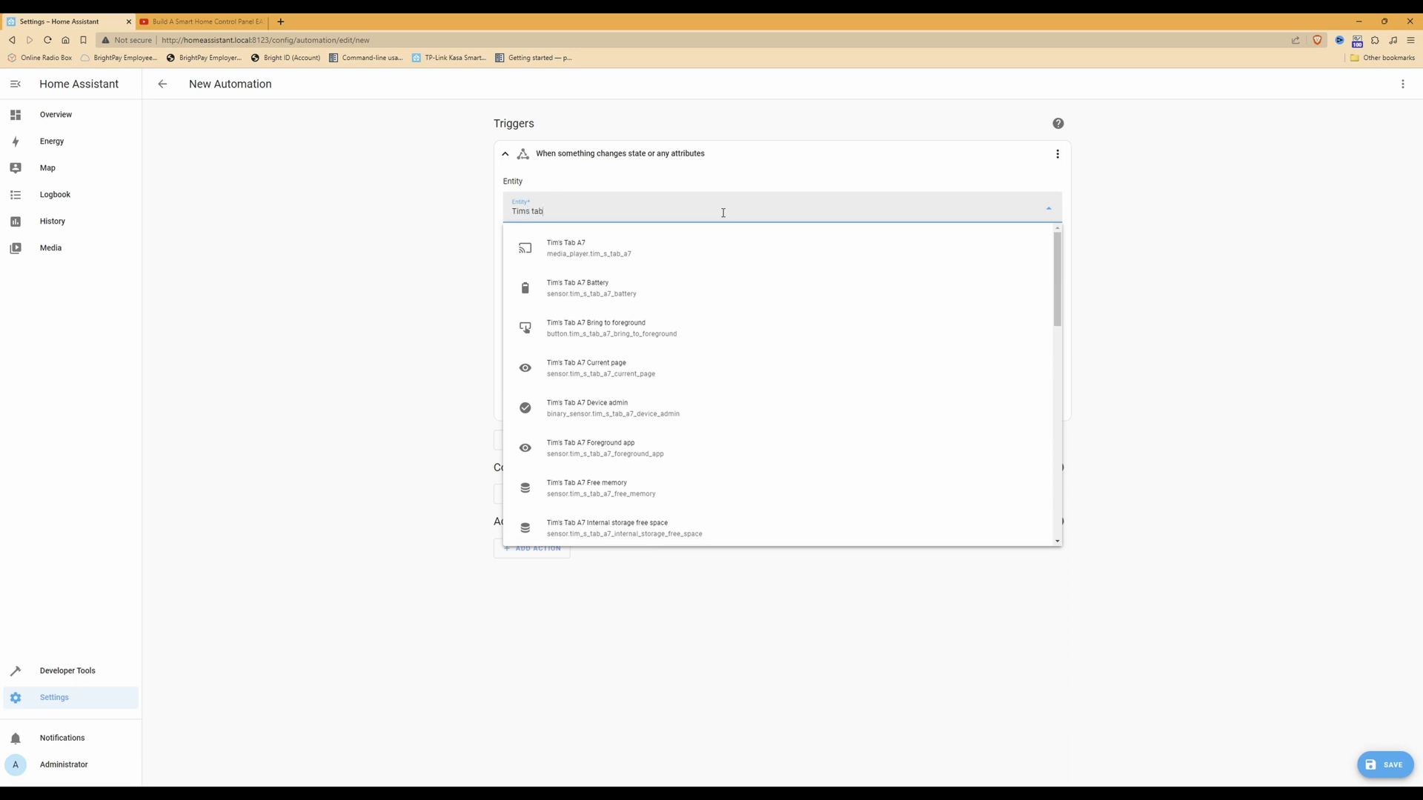
pyautogui.scroll(-1, 707, 347)
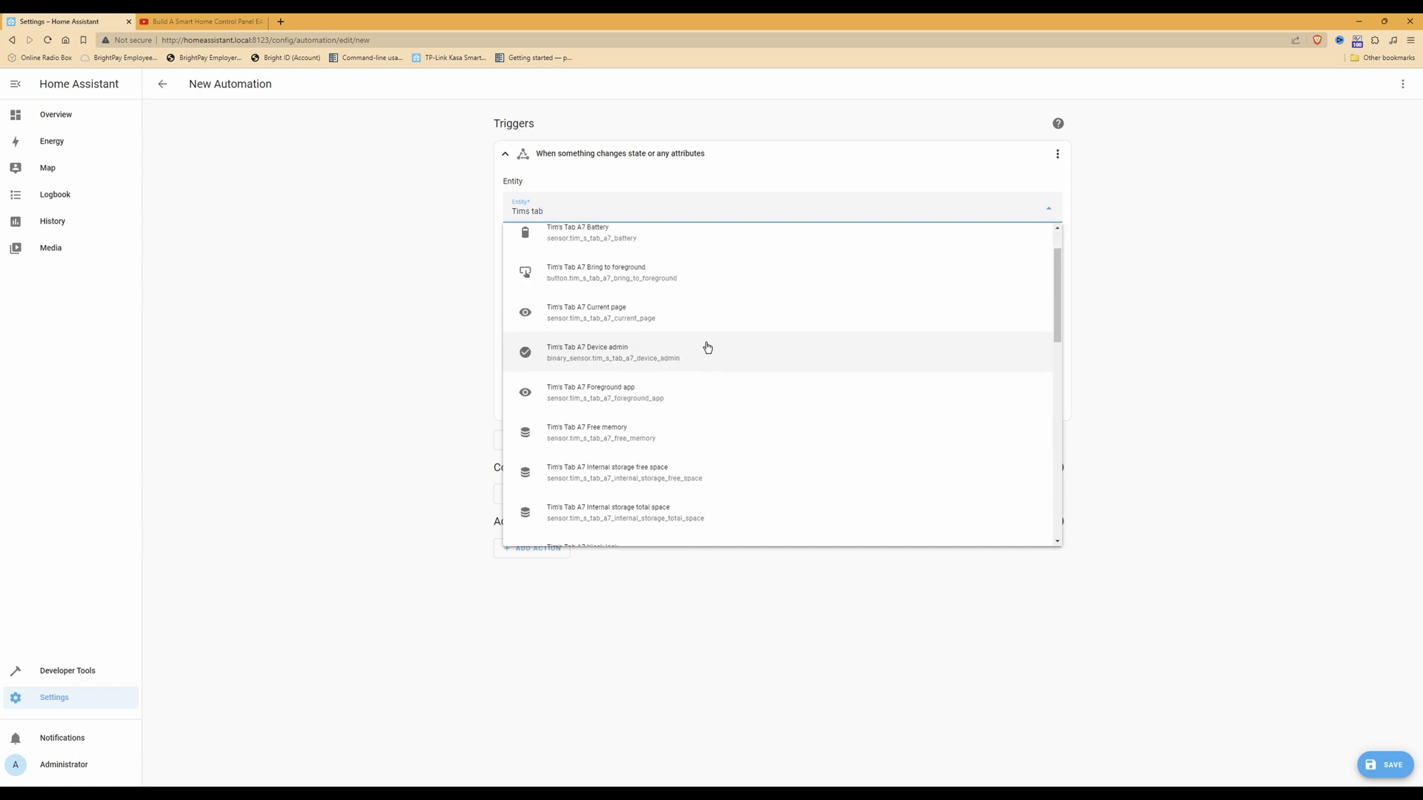
pyautogui.scroll(-4, 706, 347)
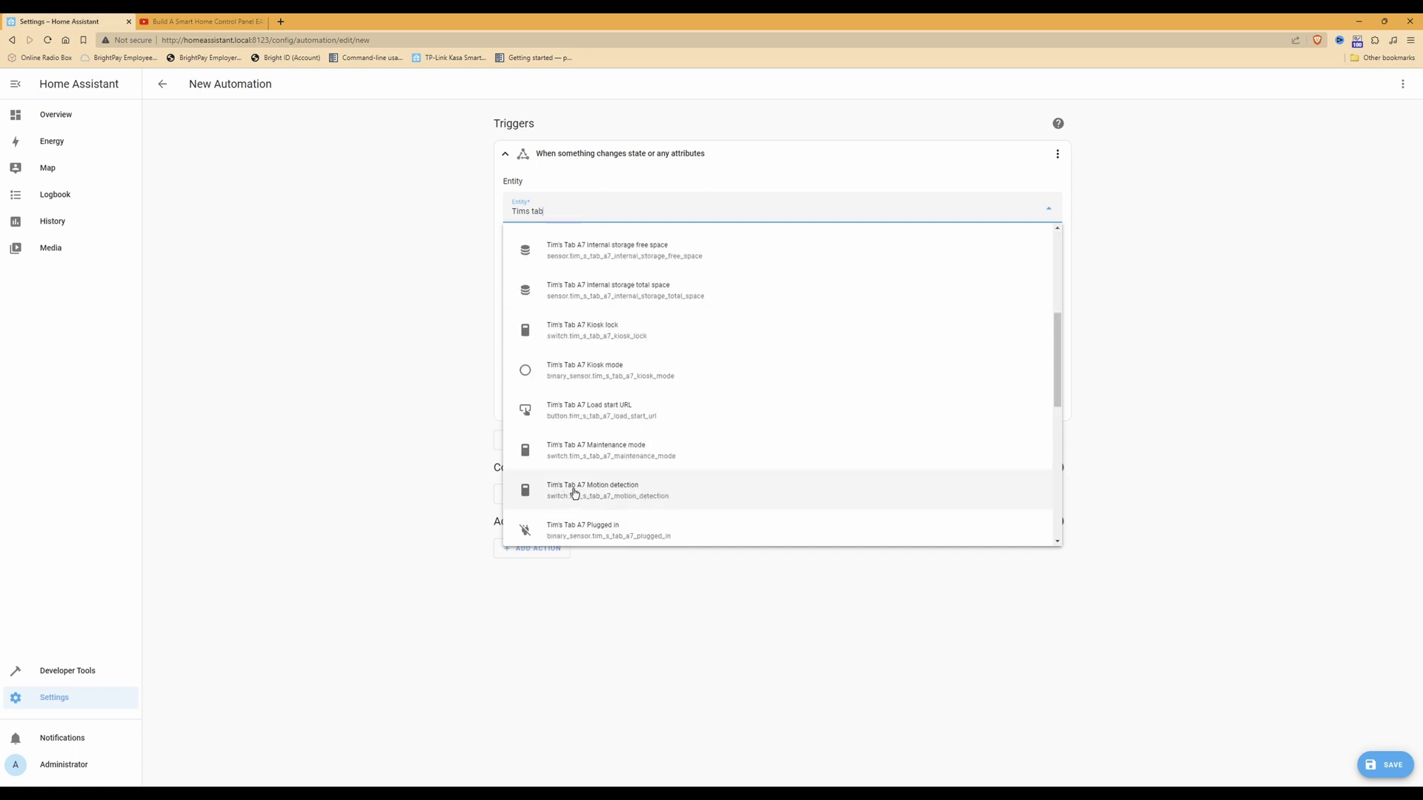
pyautogui.click(616, 492)
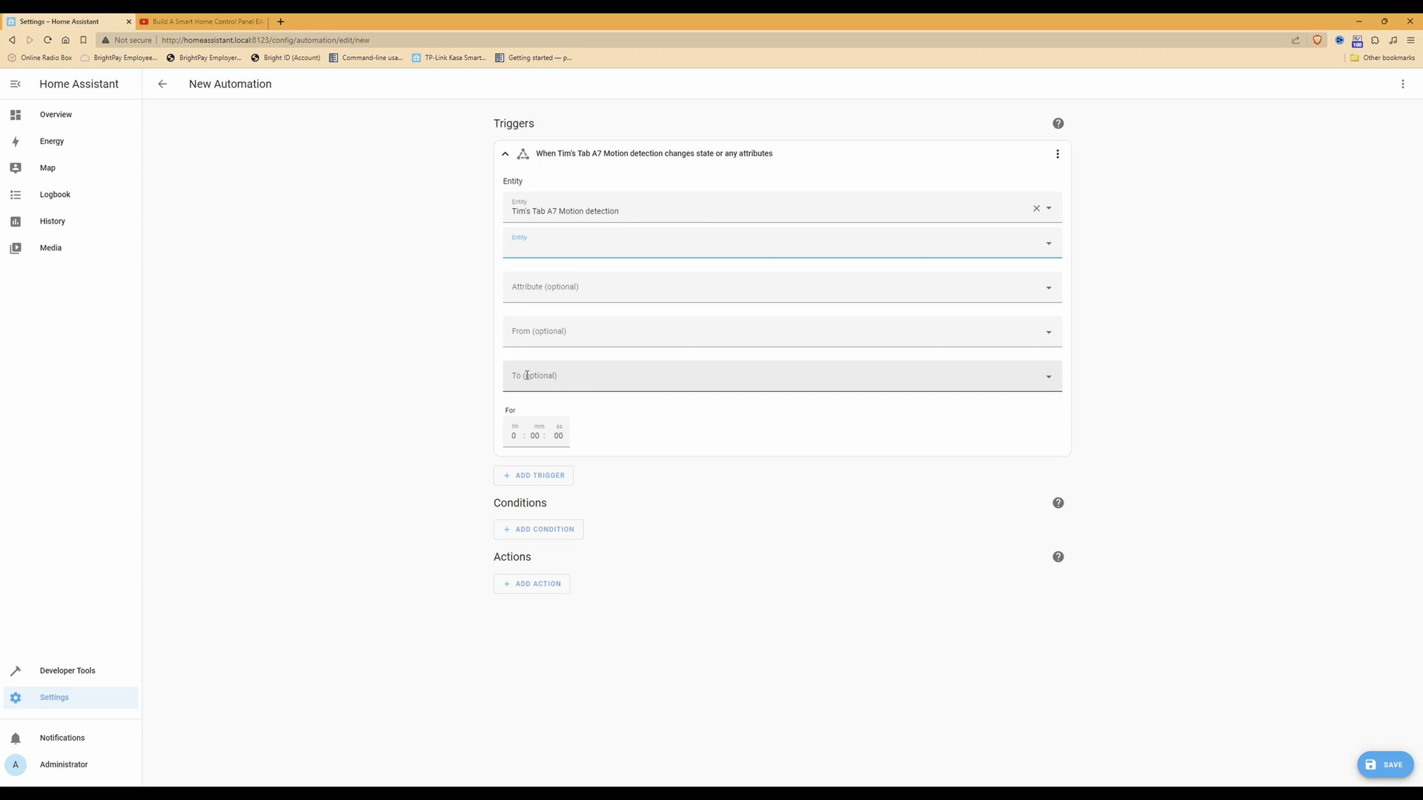
pyautogui.click(601, 380)
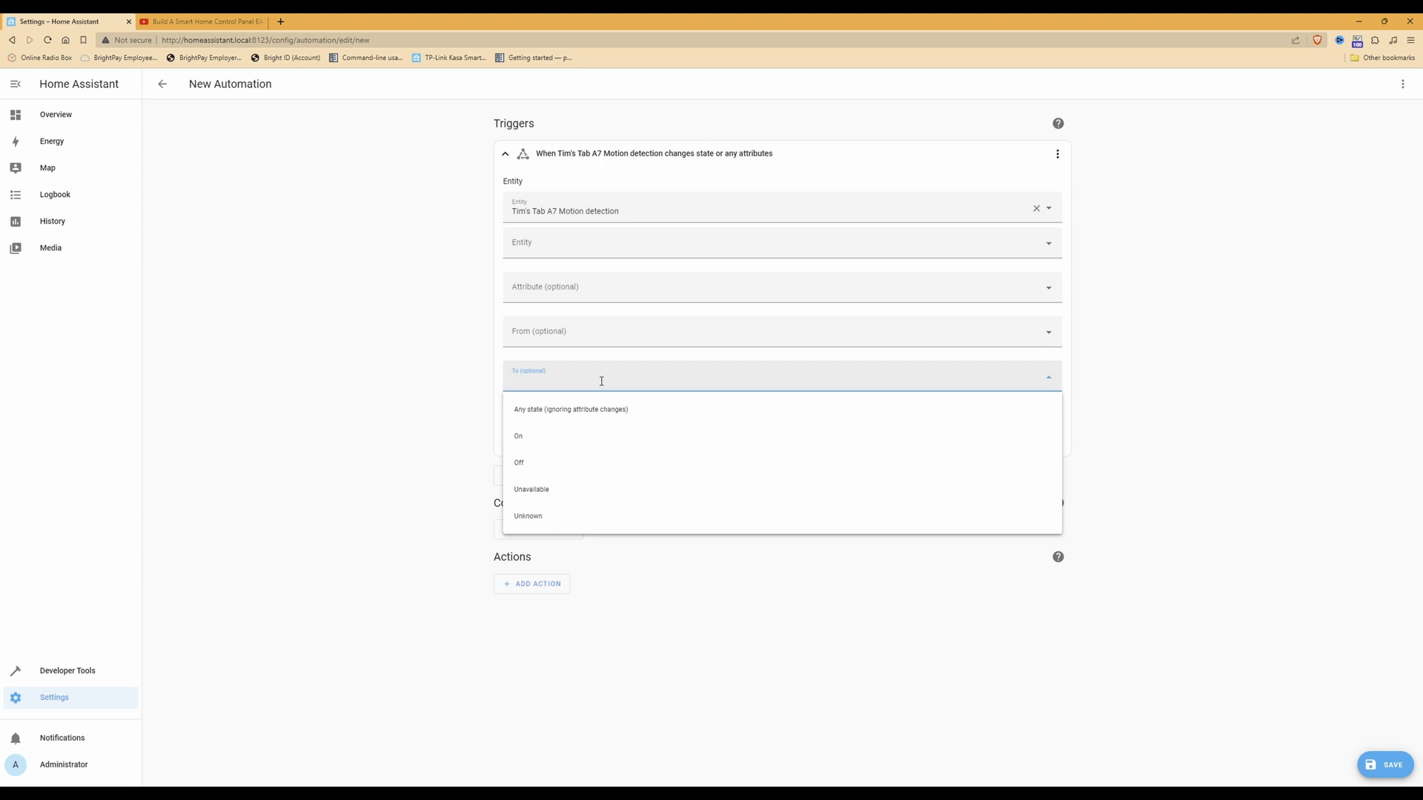
pyautogui.click(562, 437)
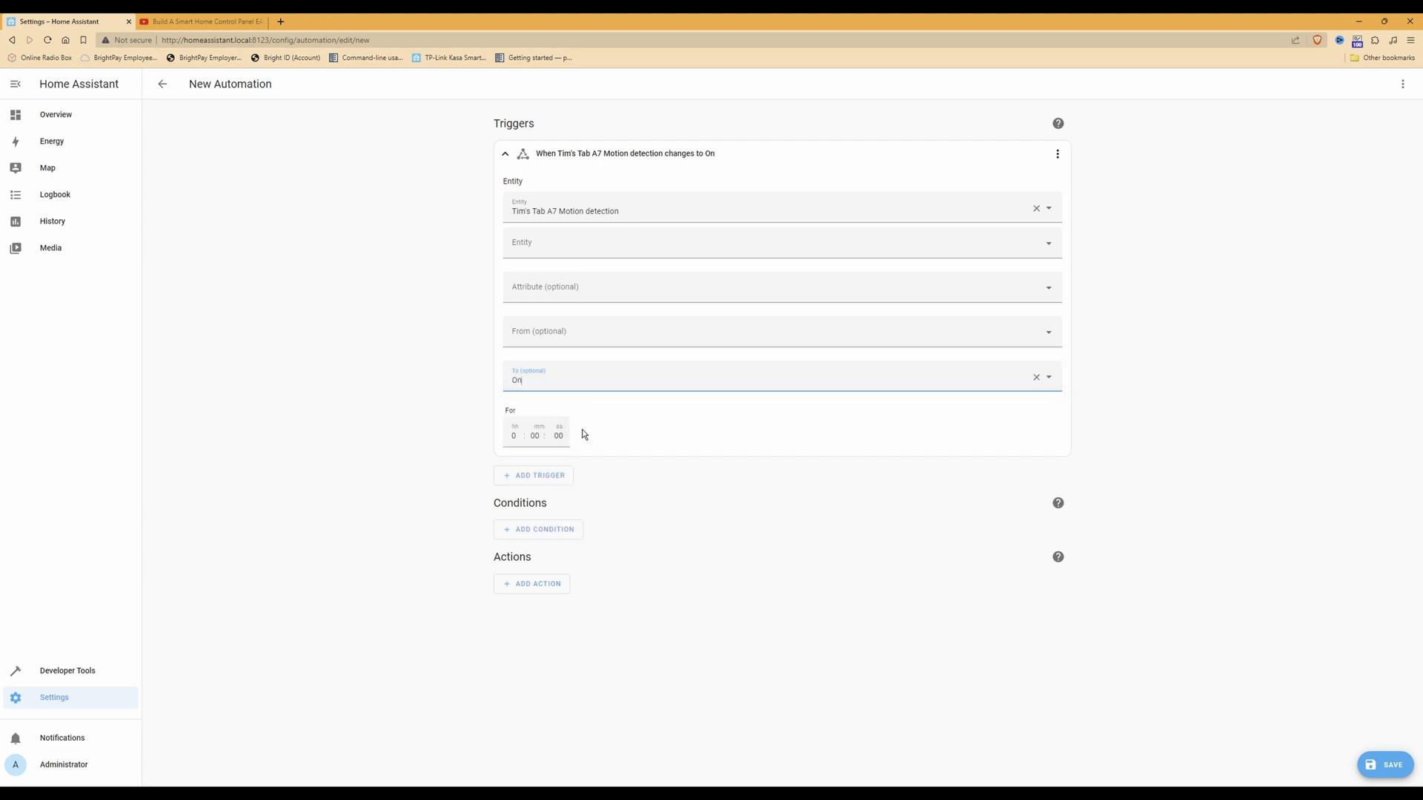
# Give the first motion trigger the Trigger ID 'motion'.
pyautogui.click(1056, 157)
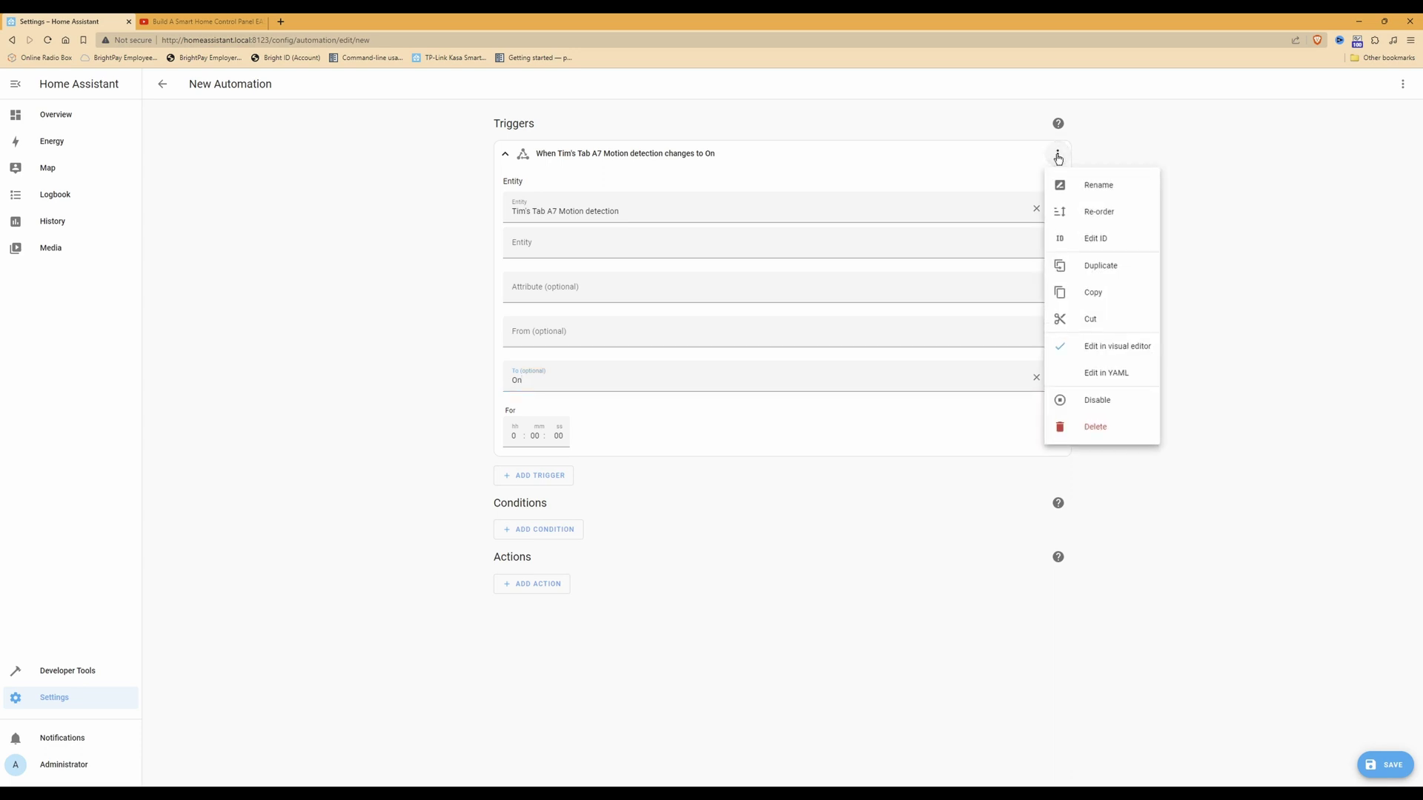
pyautogui.click(1089, 239)
pyautogui.click(712, 197)
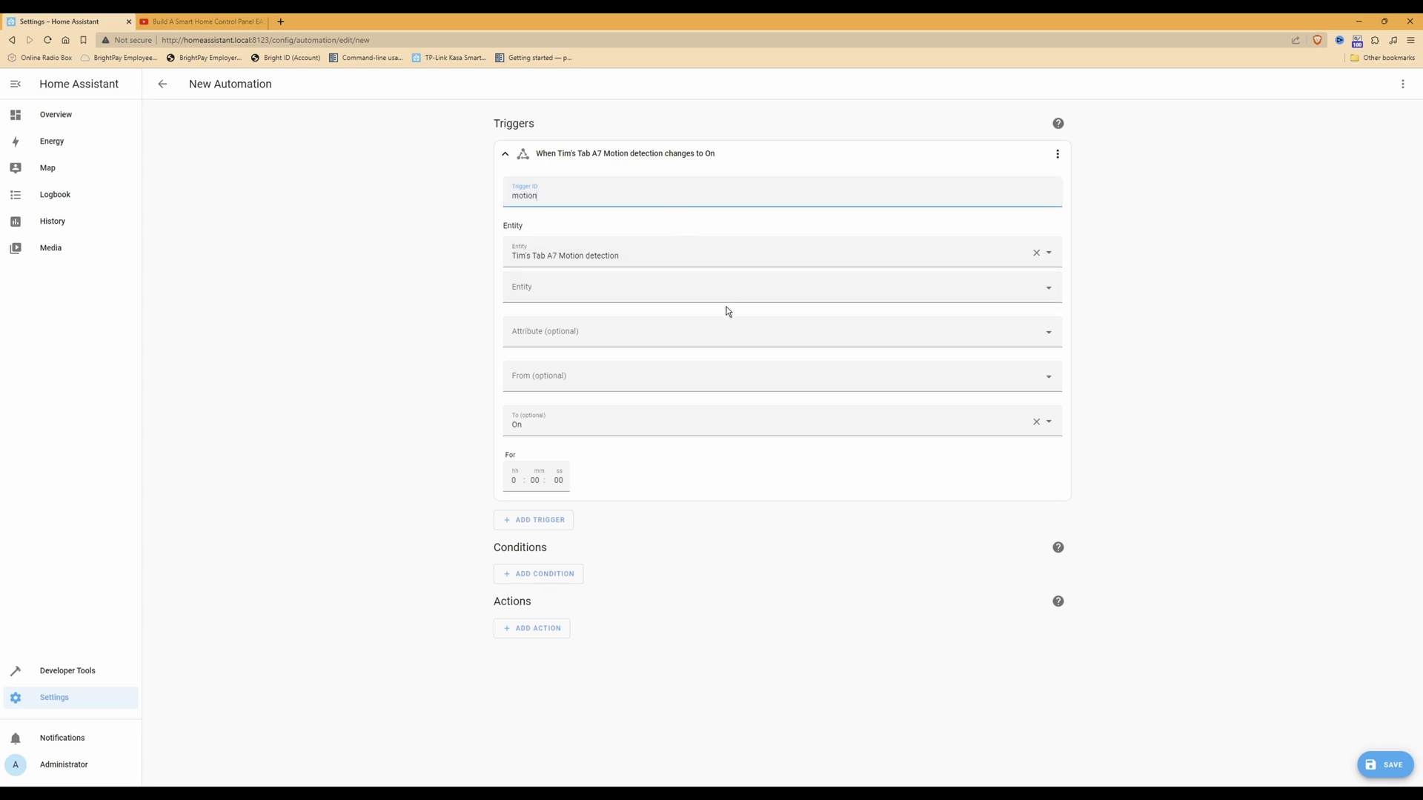
pyautogui.click(546, 526)
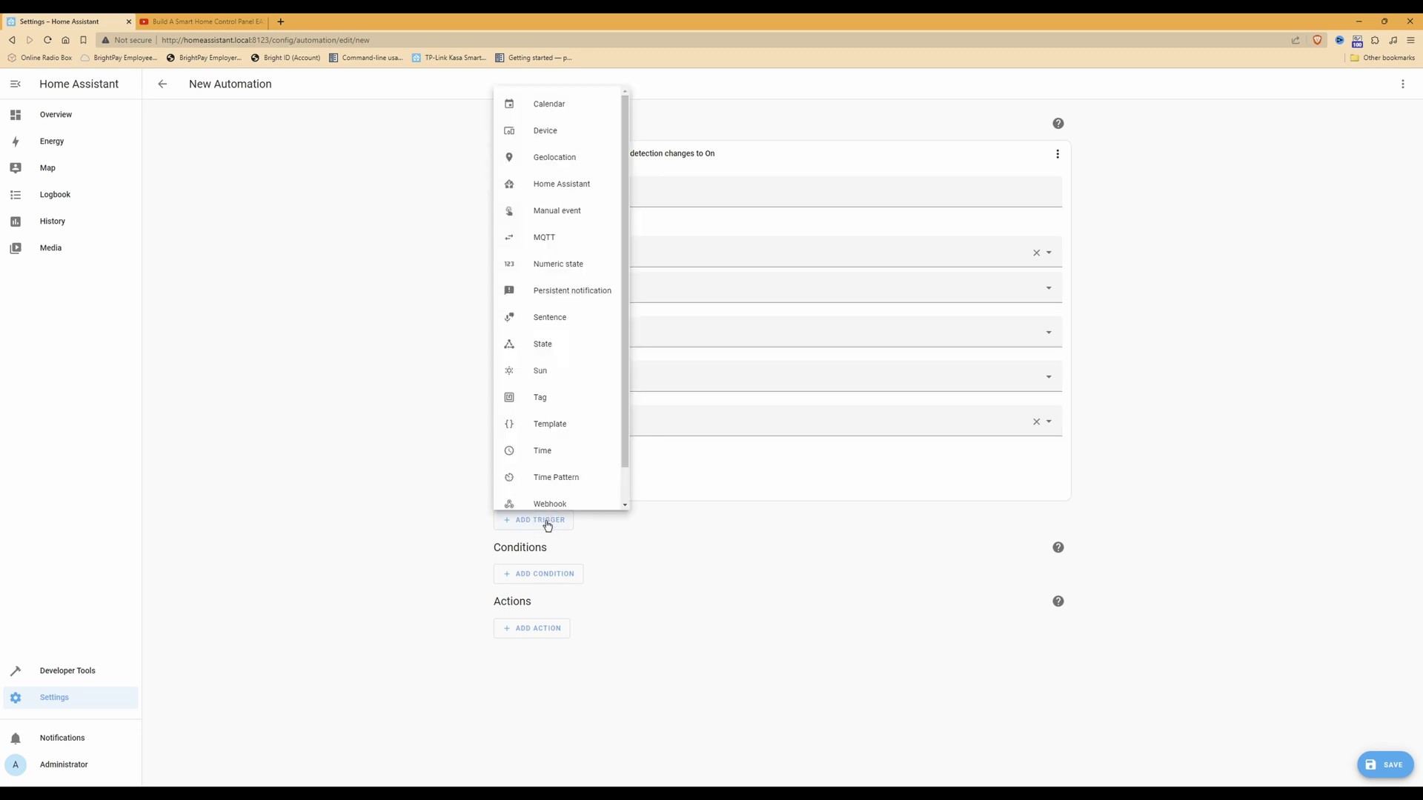
# Add a State trigger for the Tab A7 Motion detection changing to Off.
pyautogui.click(558, 345)
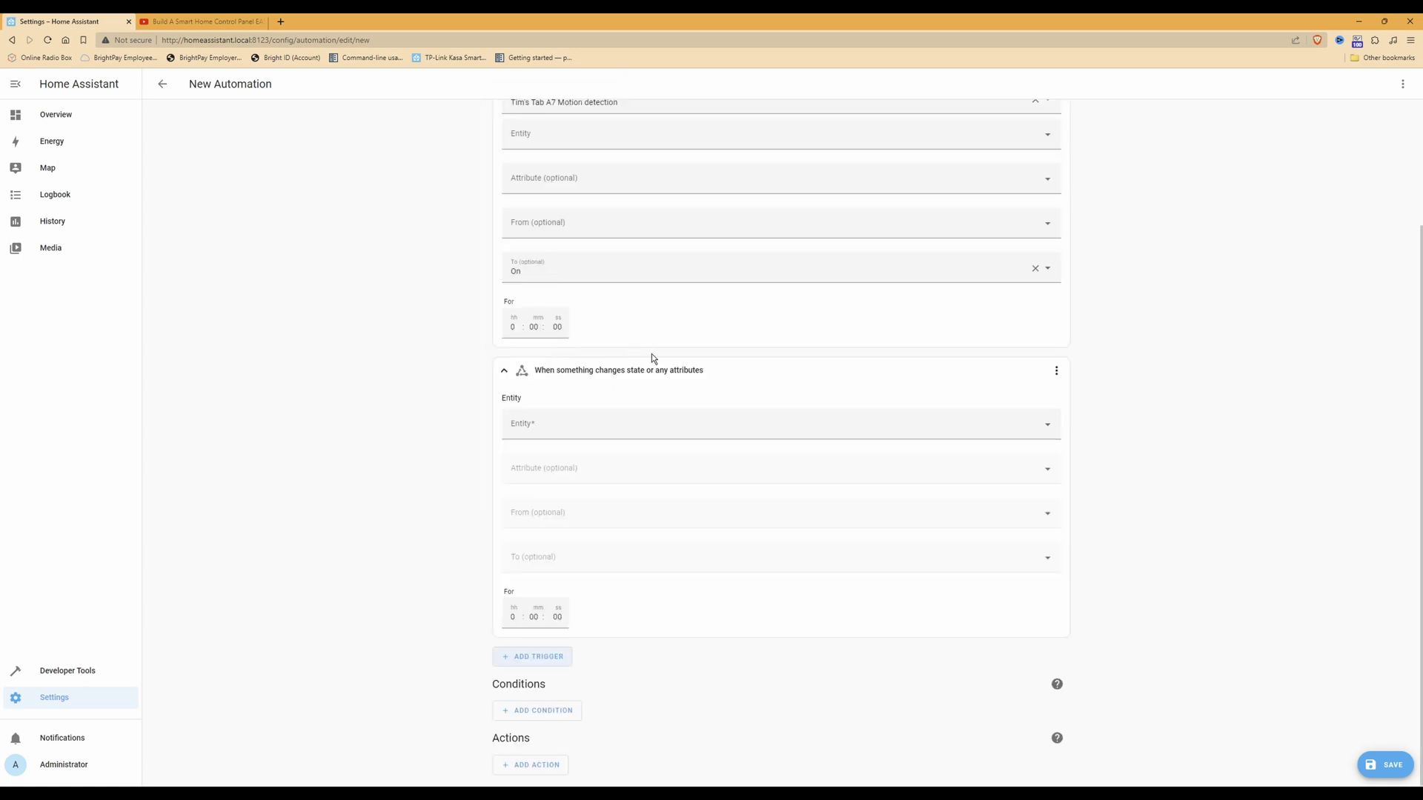
pyautogui.click(642, 426)
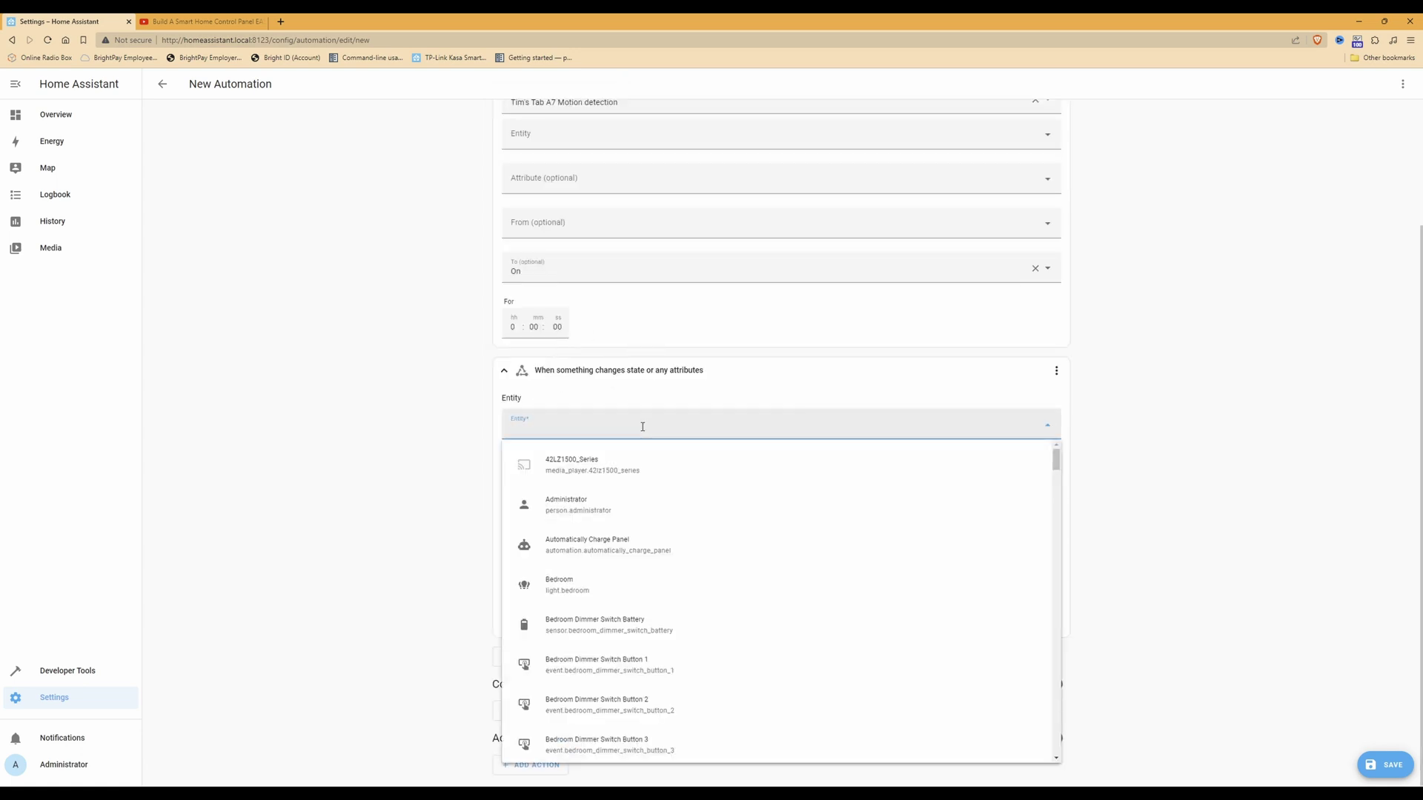
pyautogui.write('Tims')
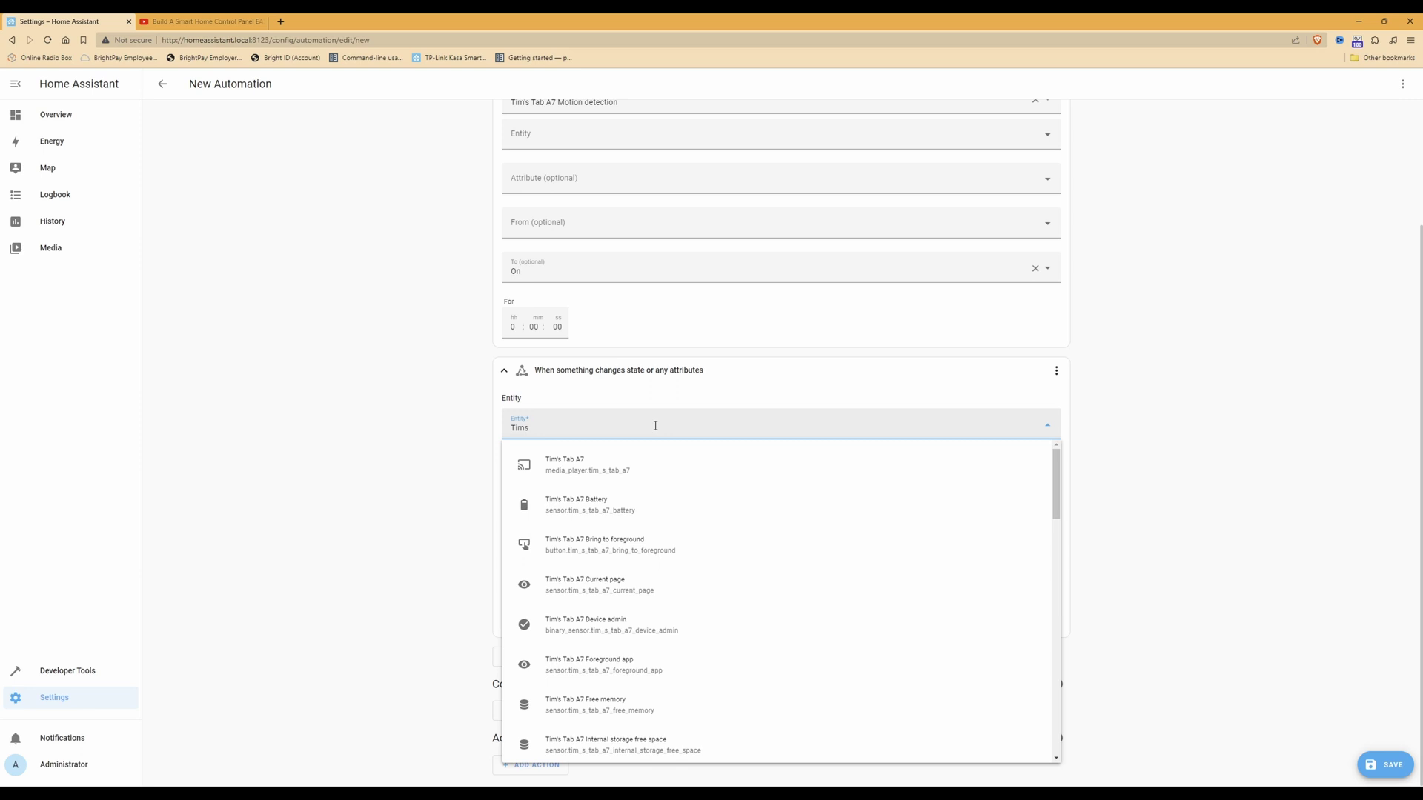
pyautogui.scroll(-5, 593, 593)
pyautogui.click(593, 704)
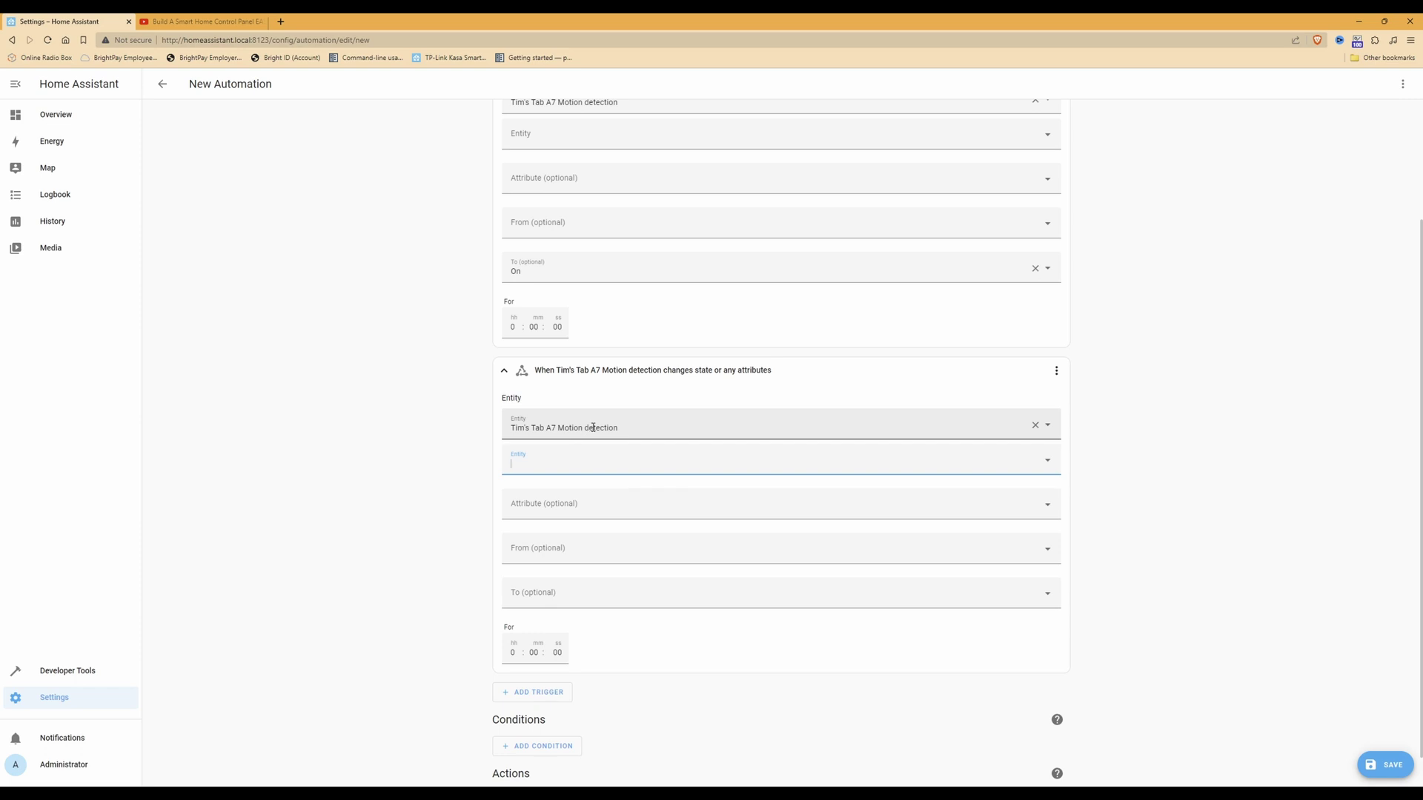
pyautogui.click(541, 598)
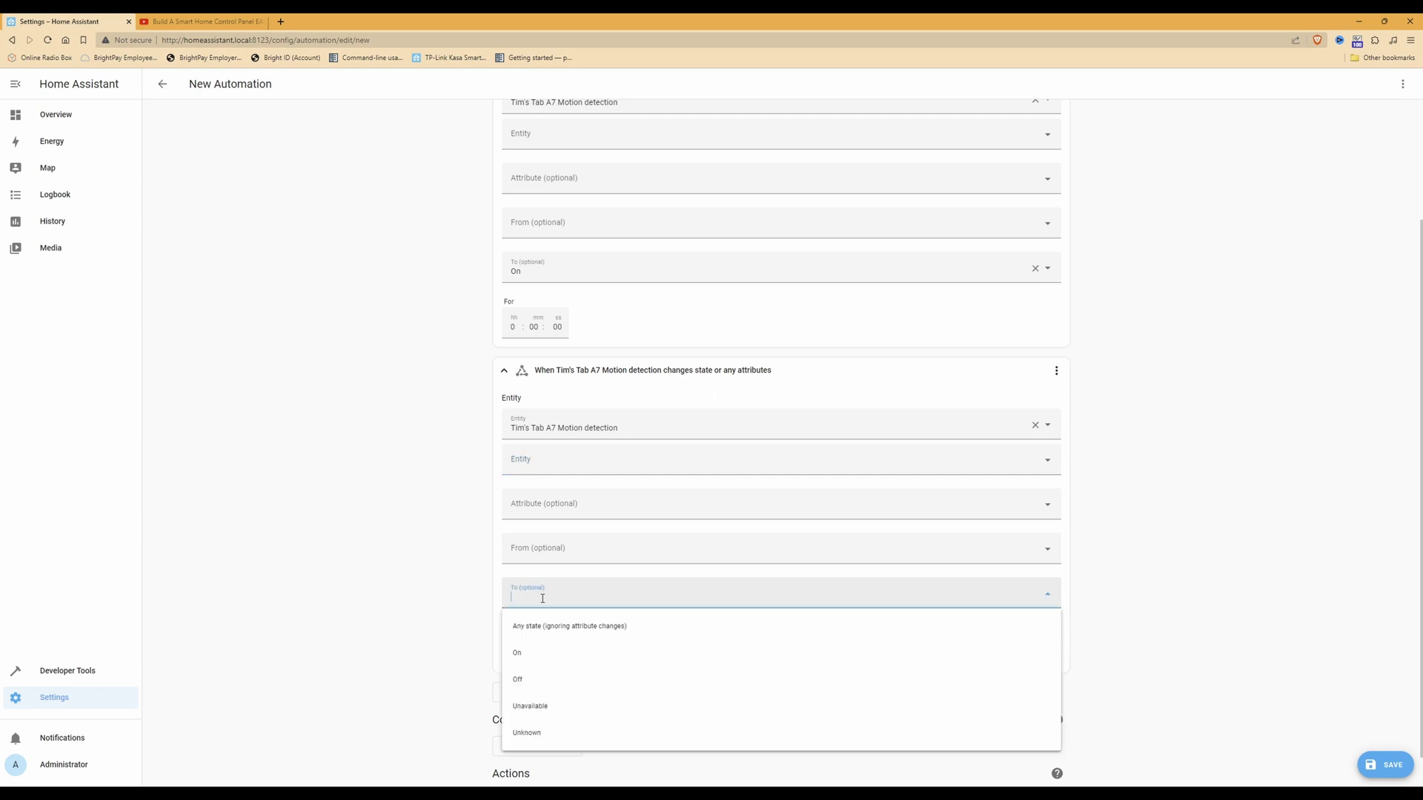
pyautogui.click(519, 679)
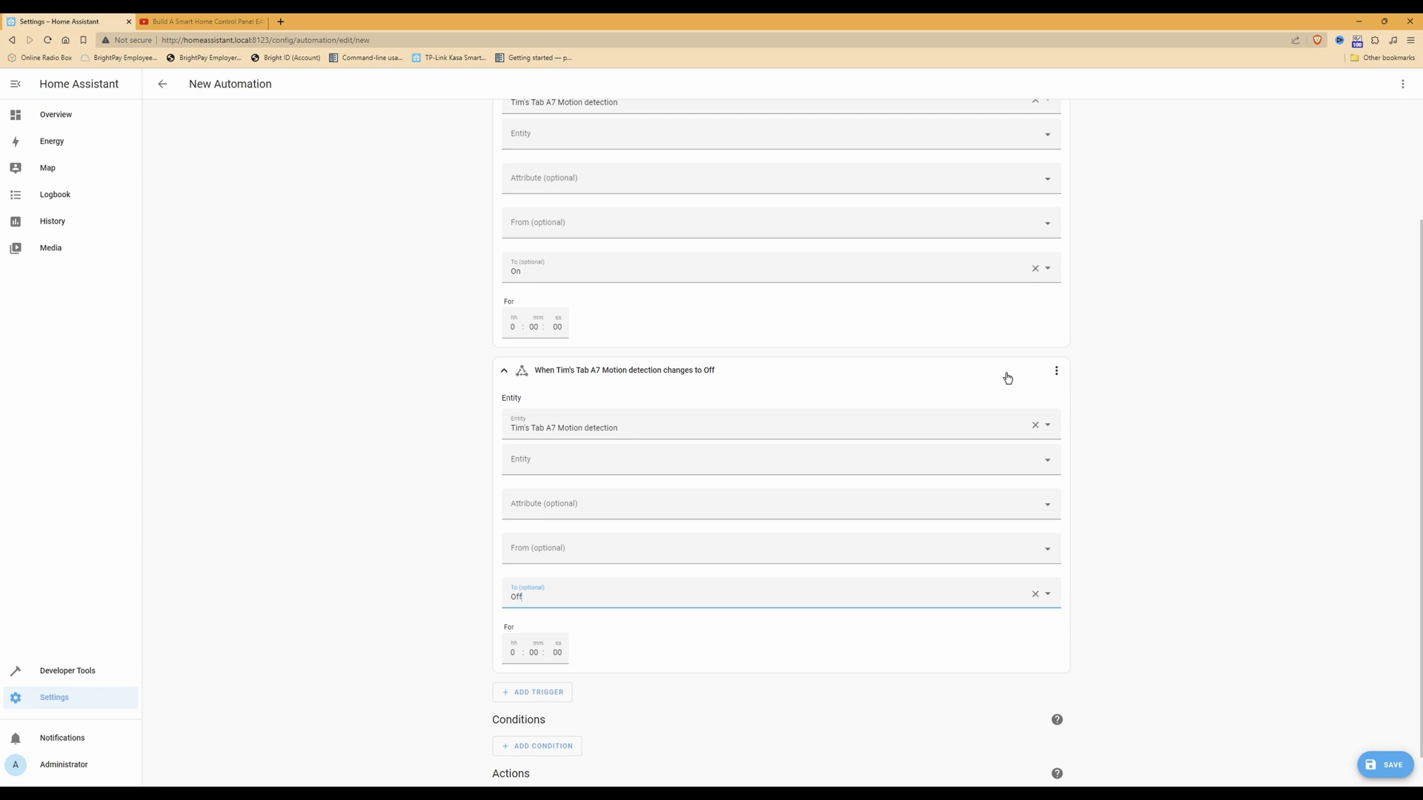
# Set the second trigger's Trigger ID to 'no motion'.
pyautogui.click(1058, 370)
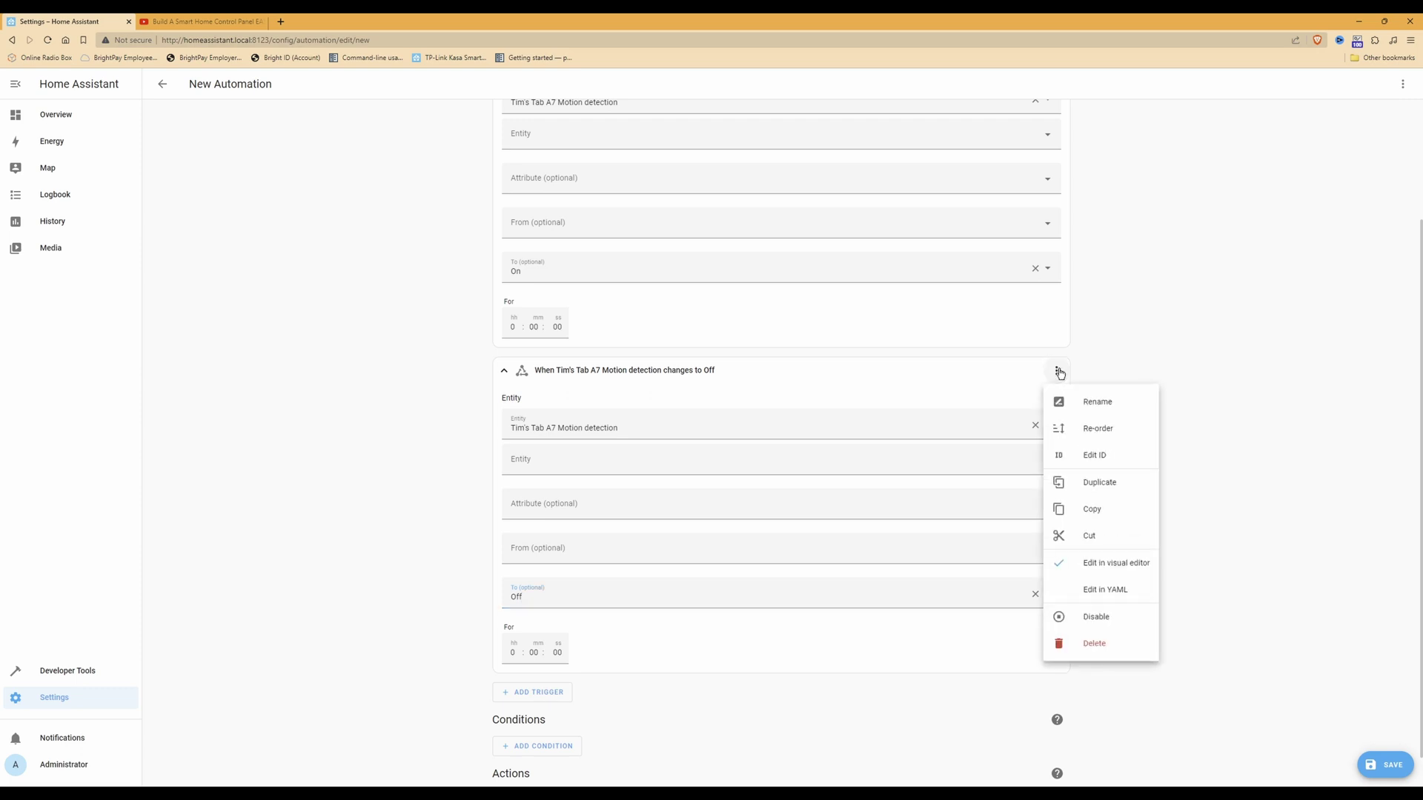
pyautogui.click(1089, 457)
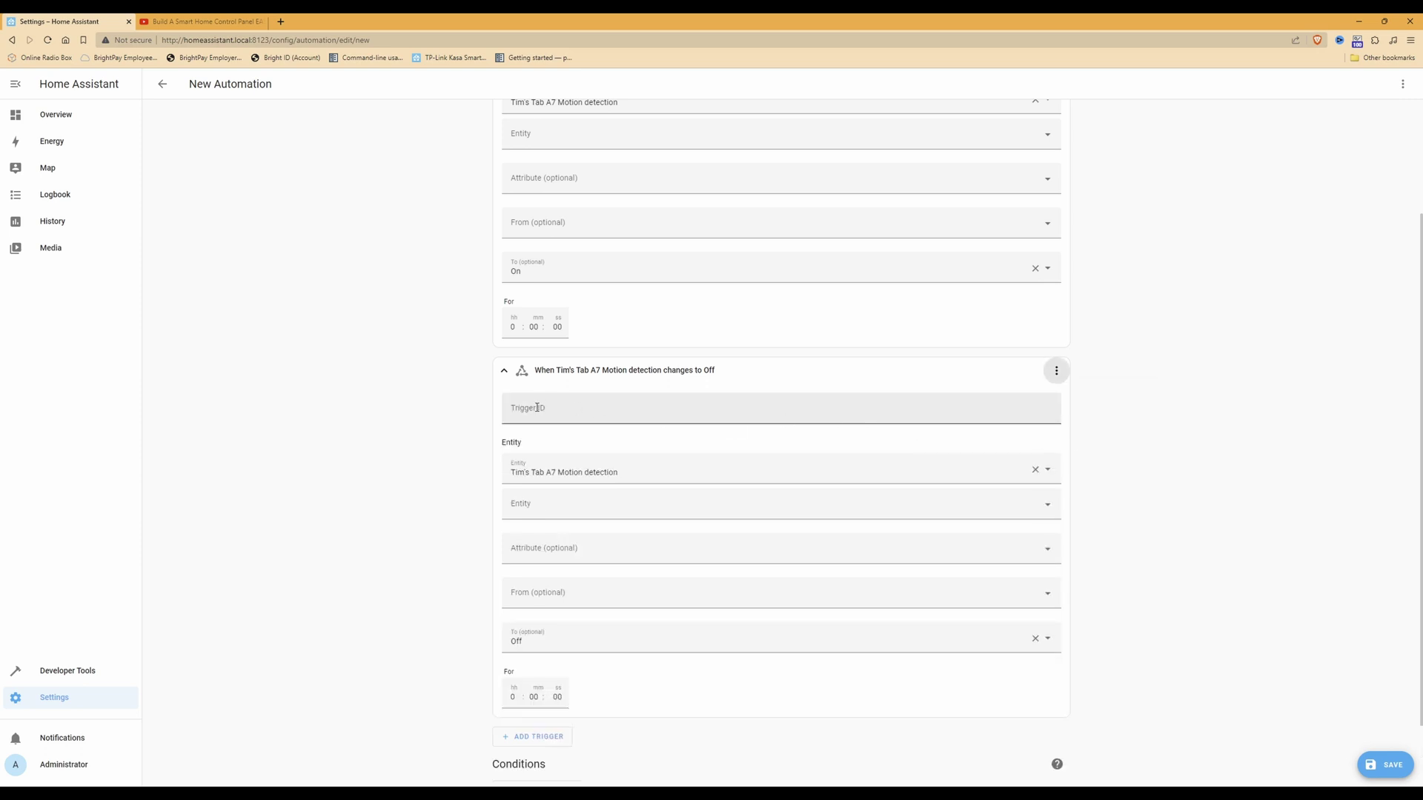
pyautogui.click(584, 412)
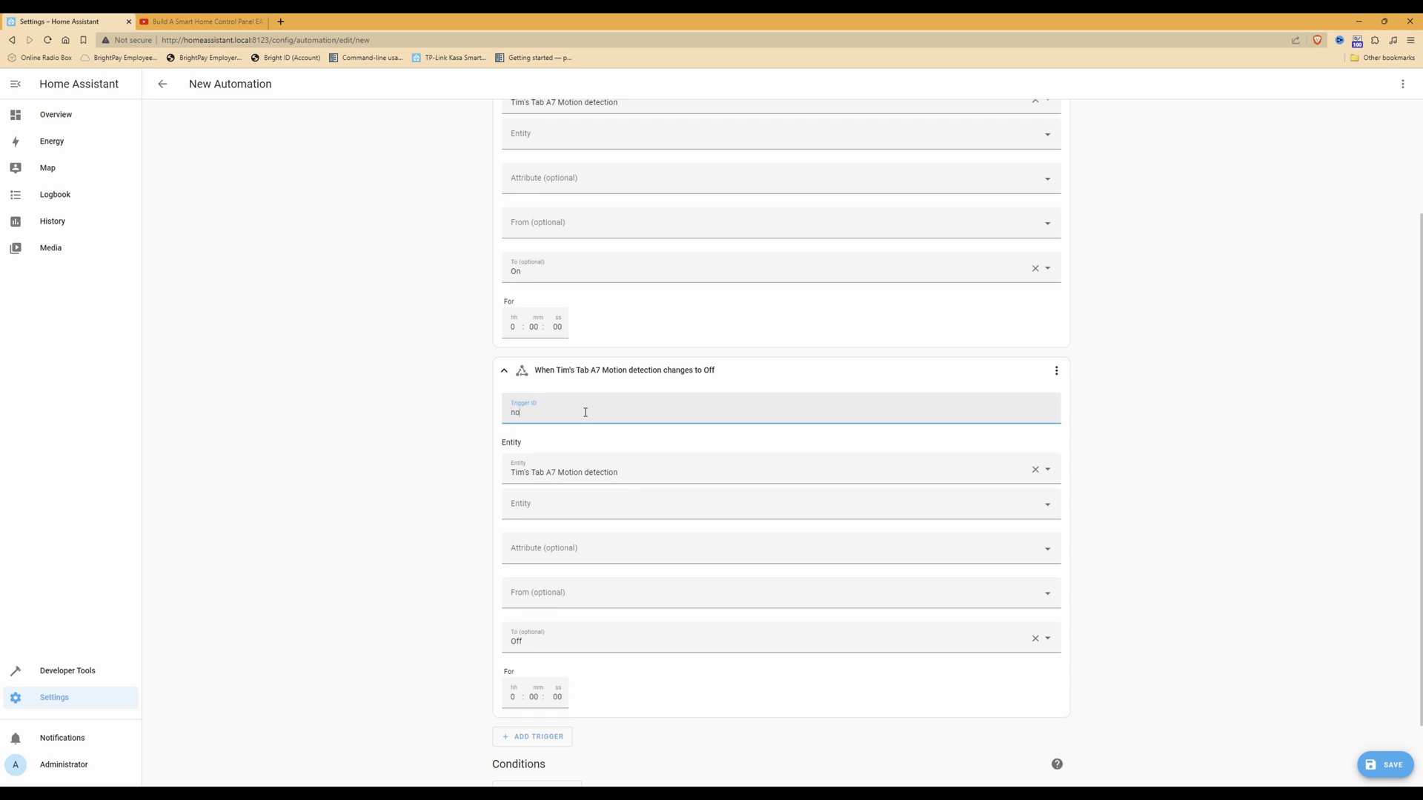
pyautogui.write('no motion')
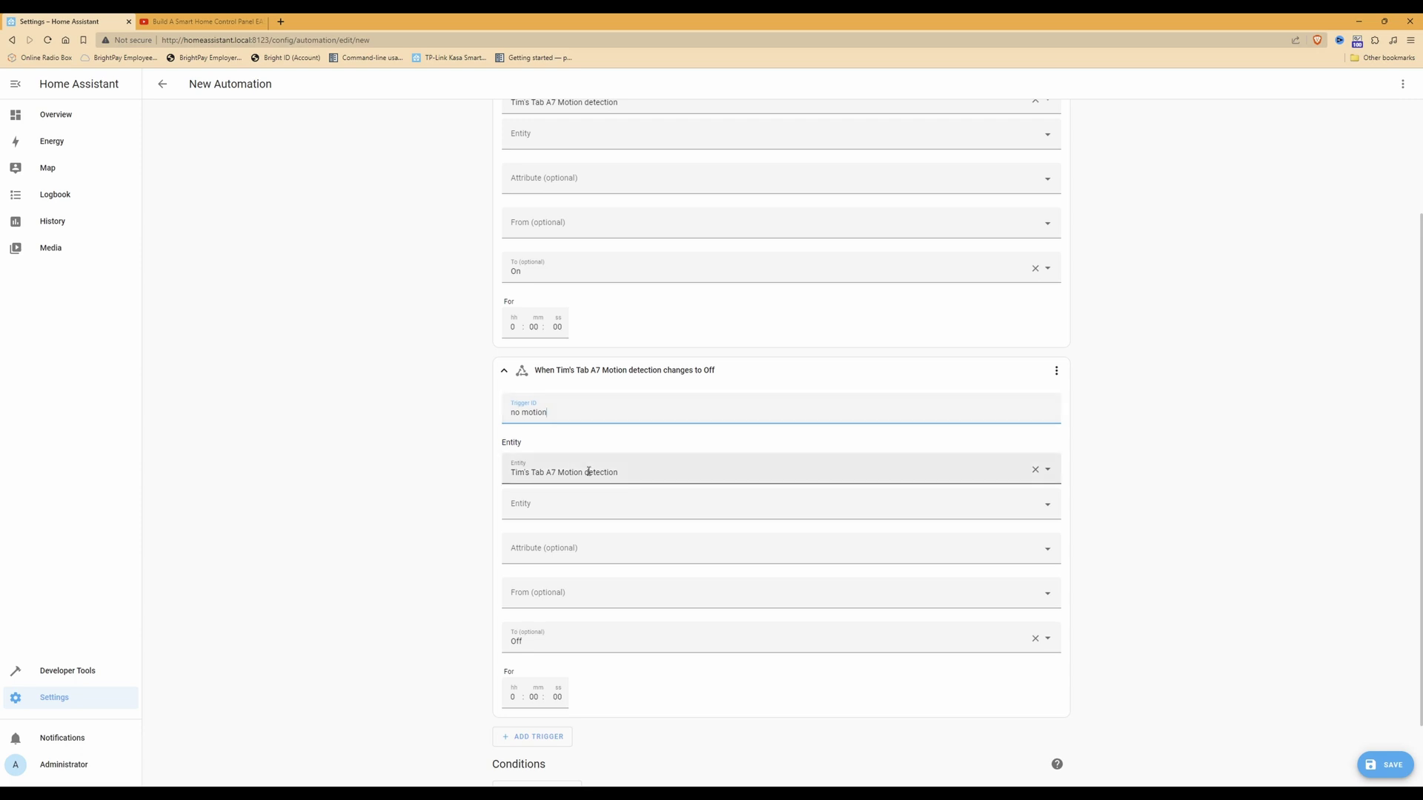
pyautogui.scroll(-1, 550, 716)
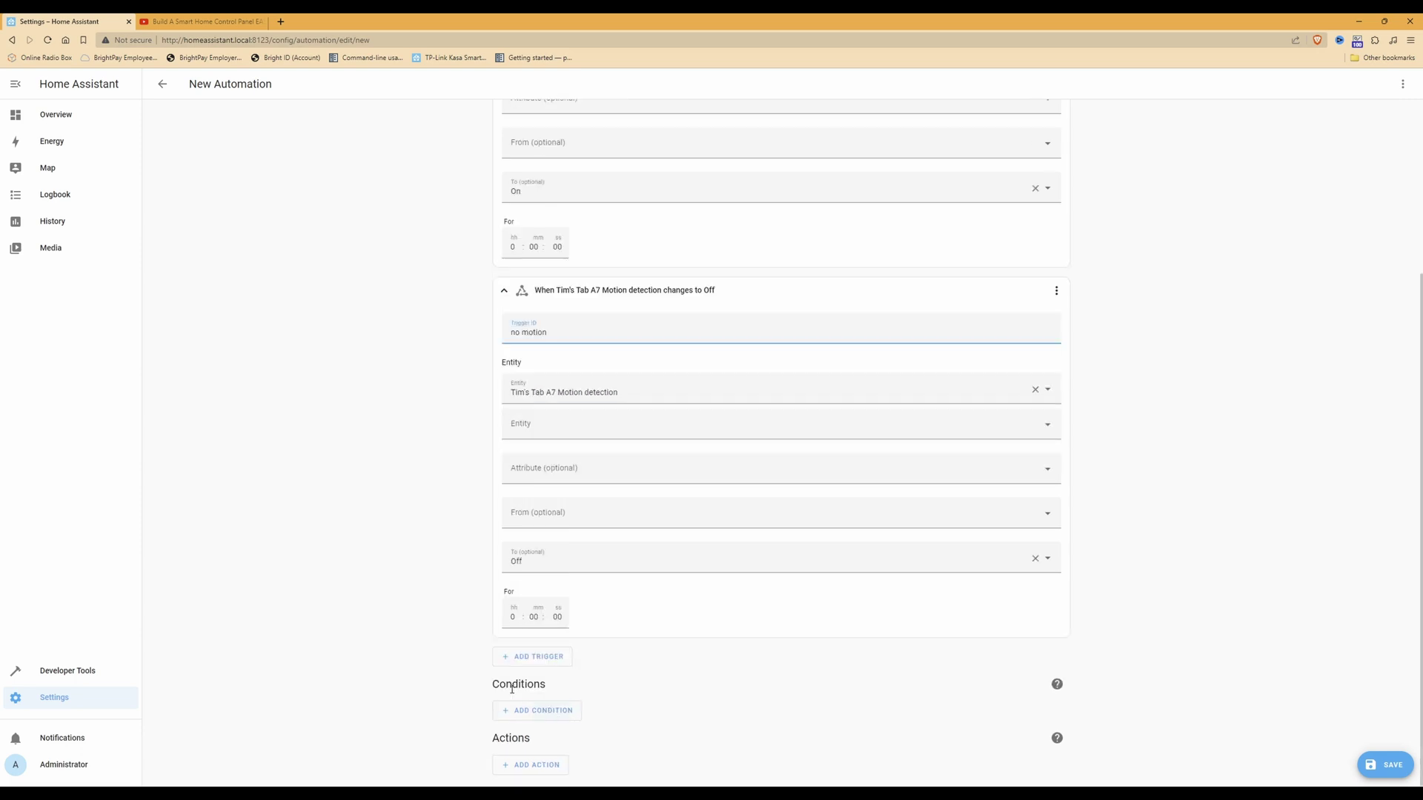
# Add Triggered by conditions for the 'motion' trigger and the 'no motion' trigger.
pyautogui.click(553, 716)
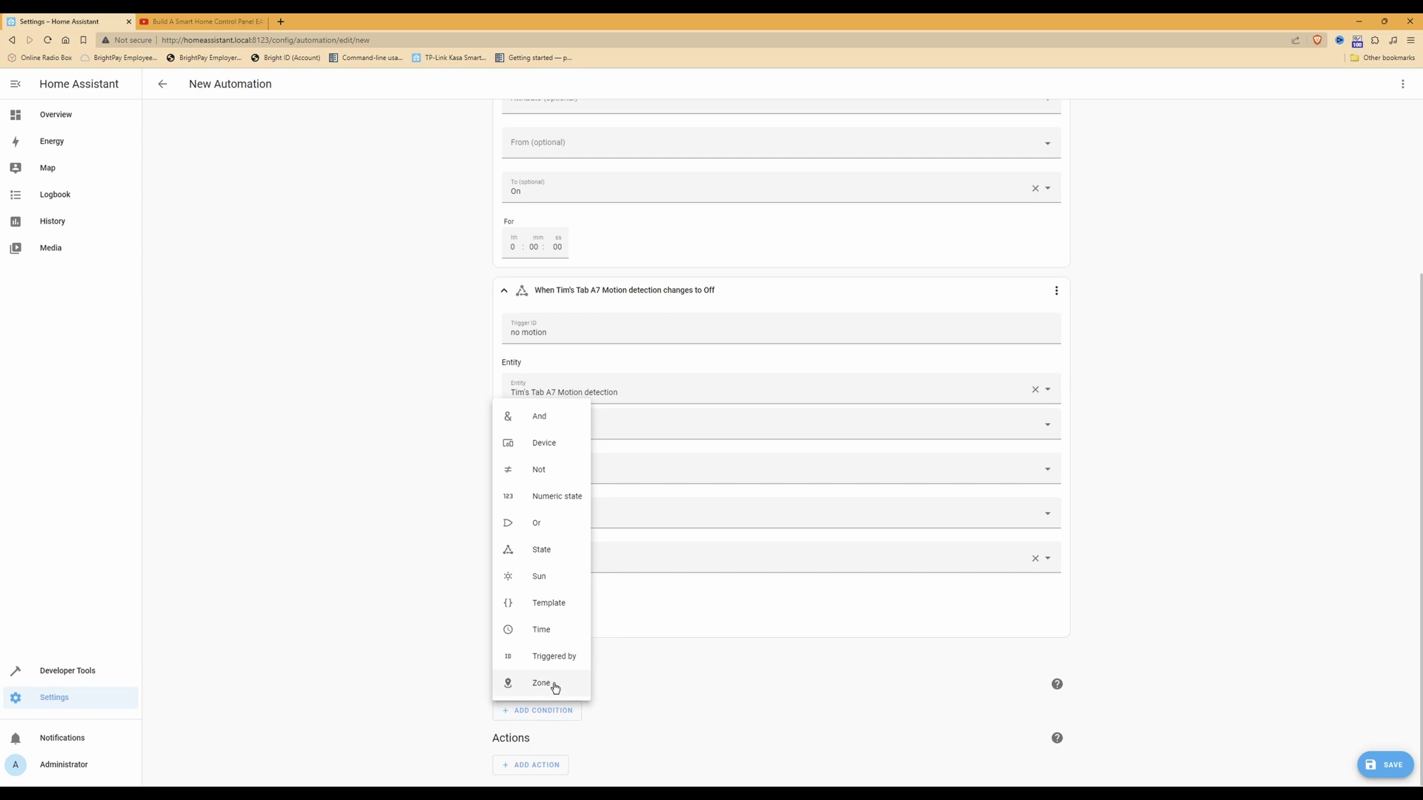
pyautogui.click(555, 658)
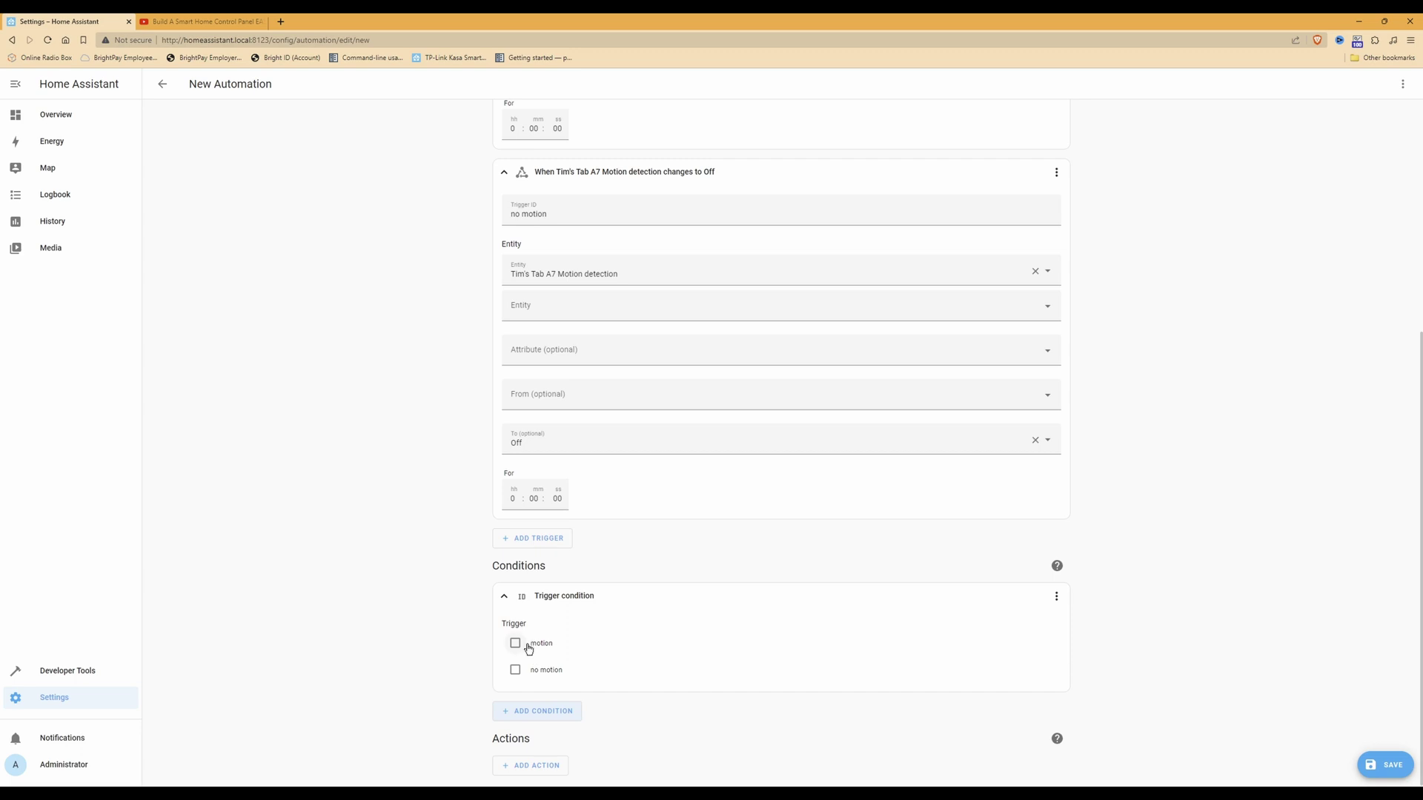
pyautogui.click(515, 645)
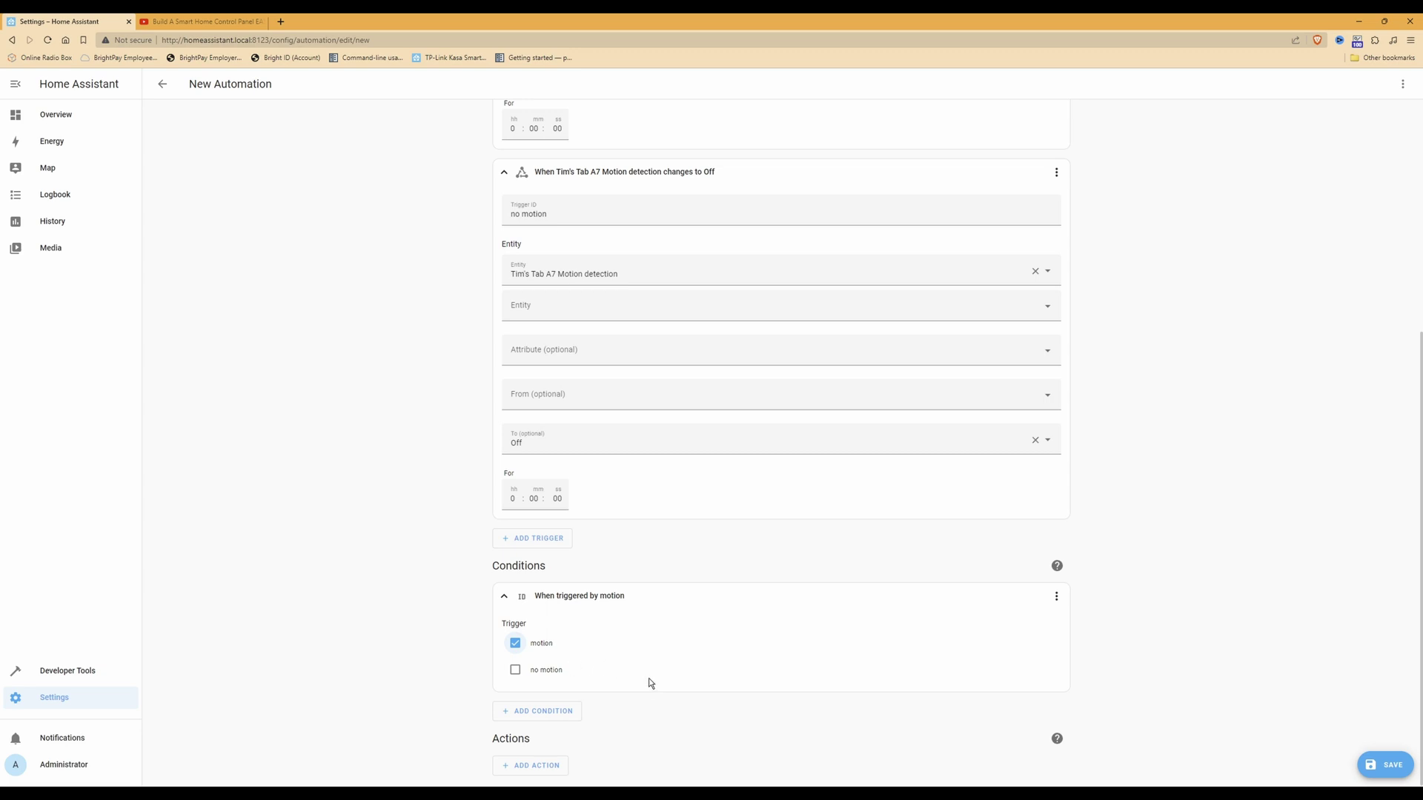
pyautogui.click(553, 717)
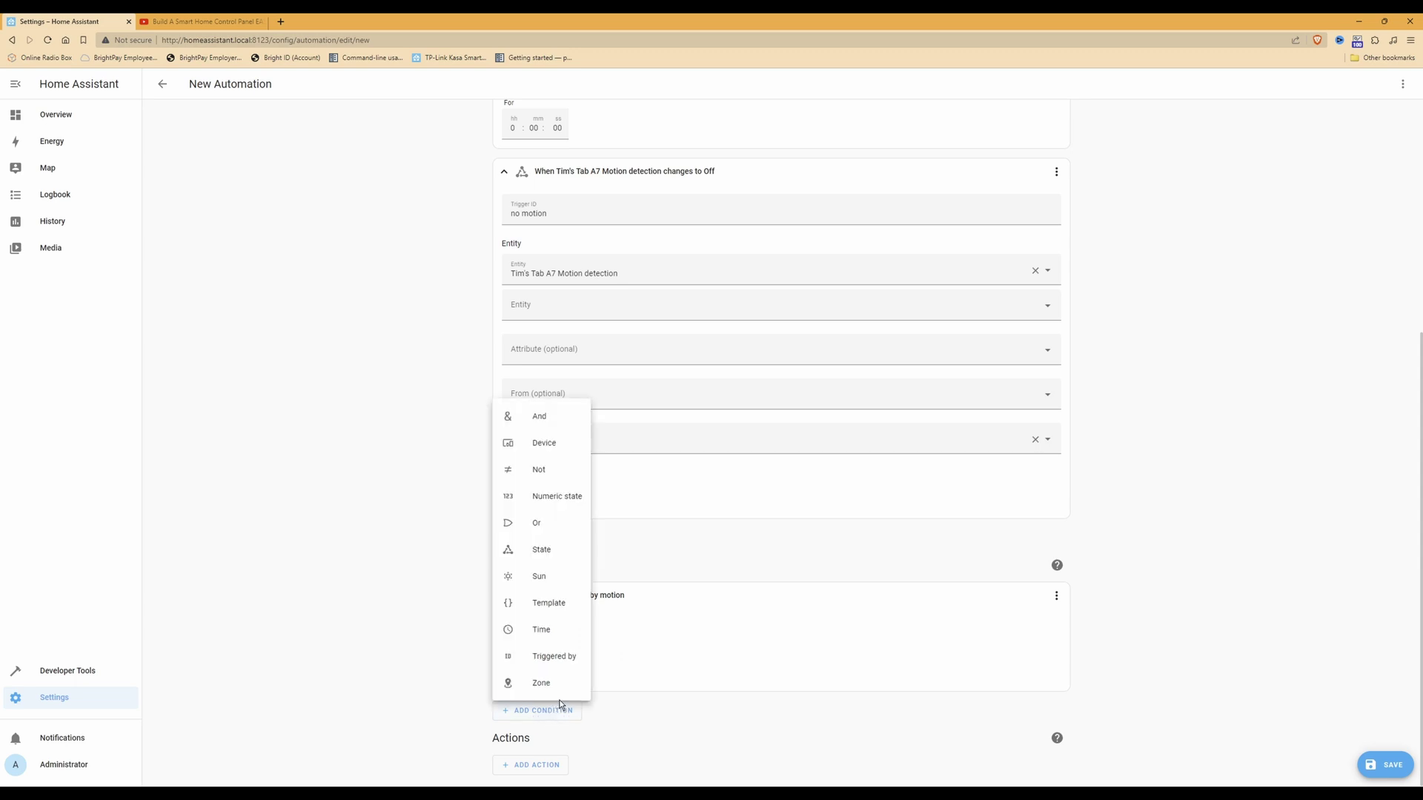
pyautogui.click(555, 657)
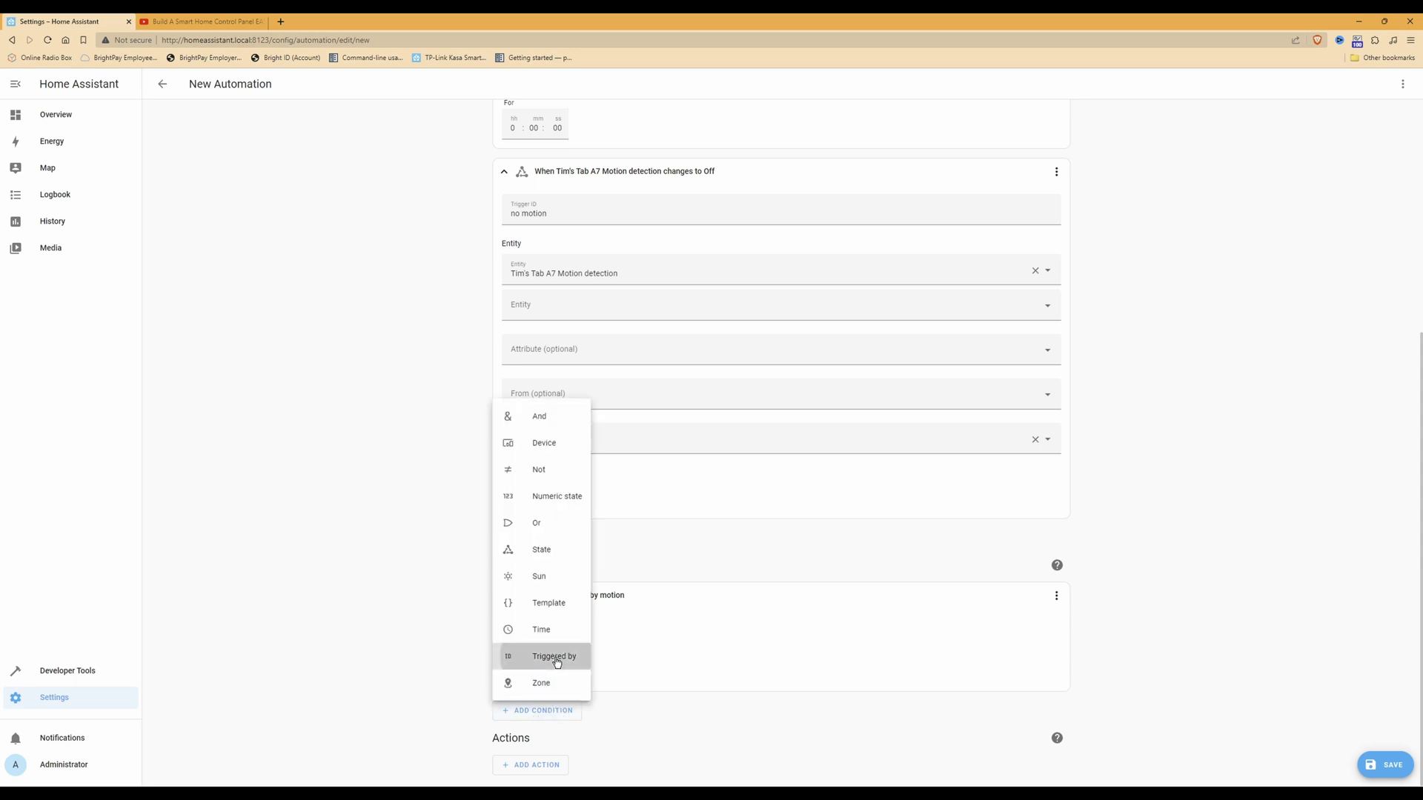
pyautogui.scroll(-1, 597, 713)
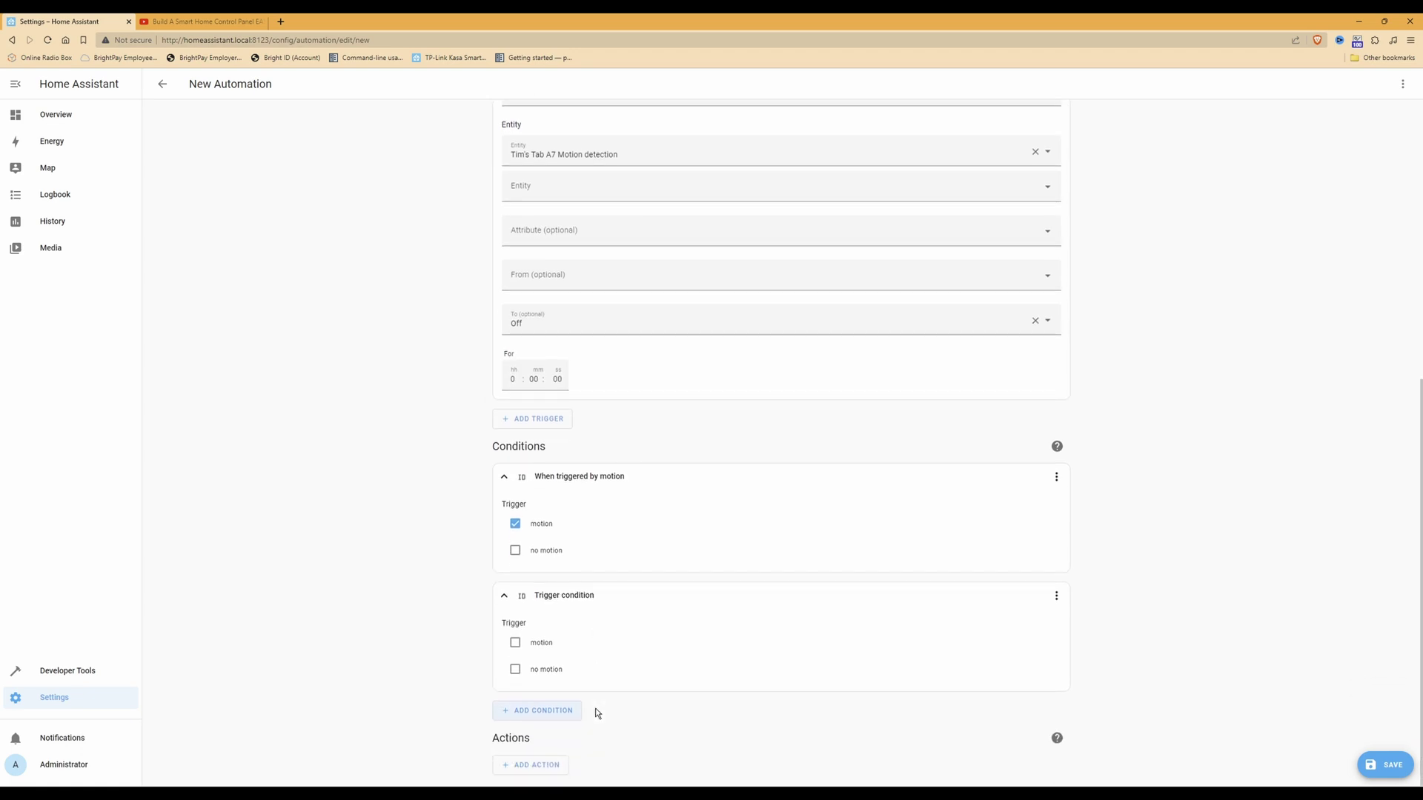
pyautogui.click(517, 671)
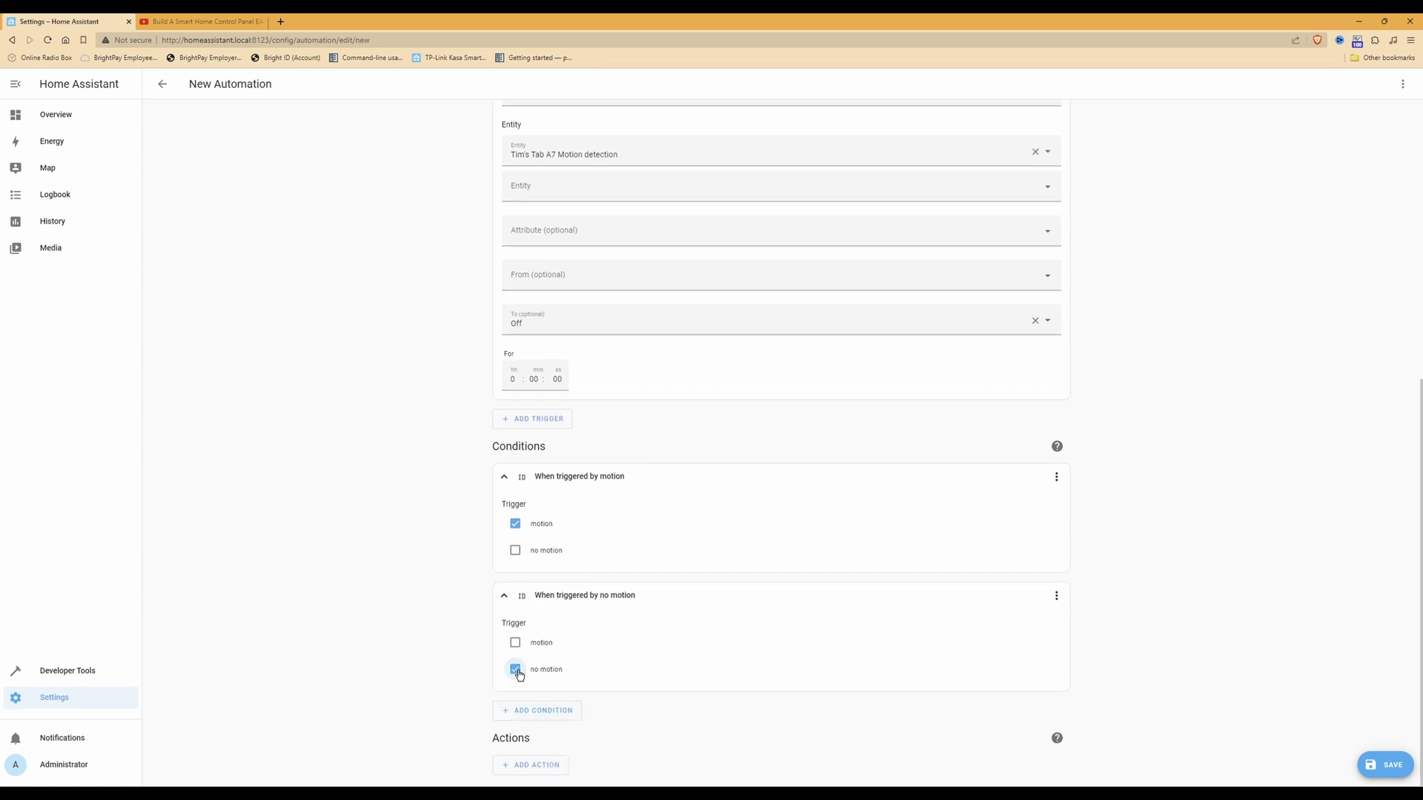
# Add a Call service action running Switch: Turn on, targeting the Tab A7 device.
pyautogui.click(545, 766)
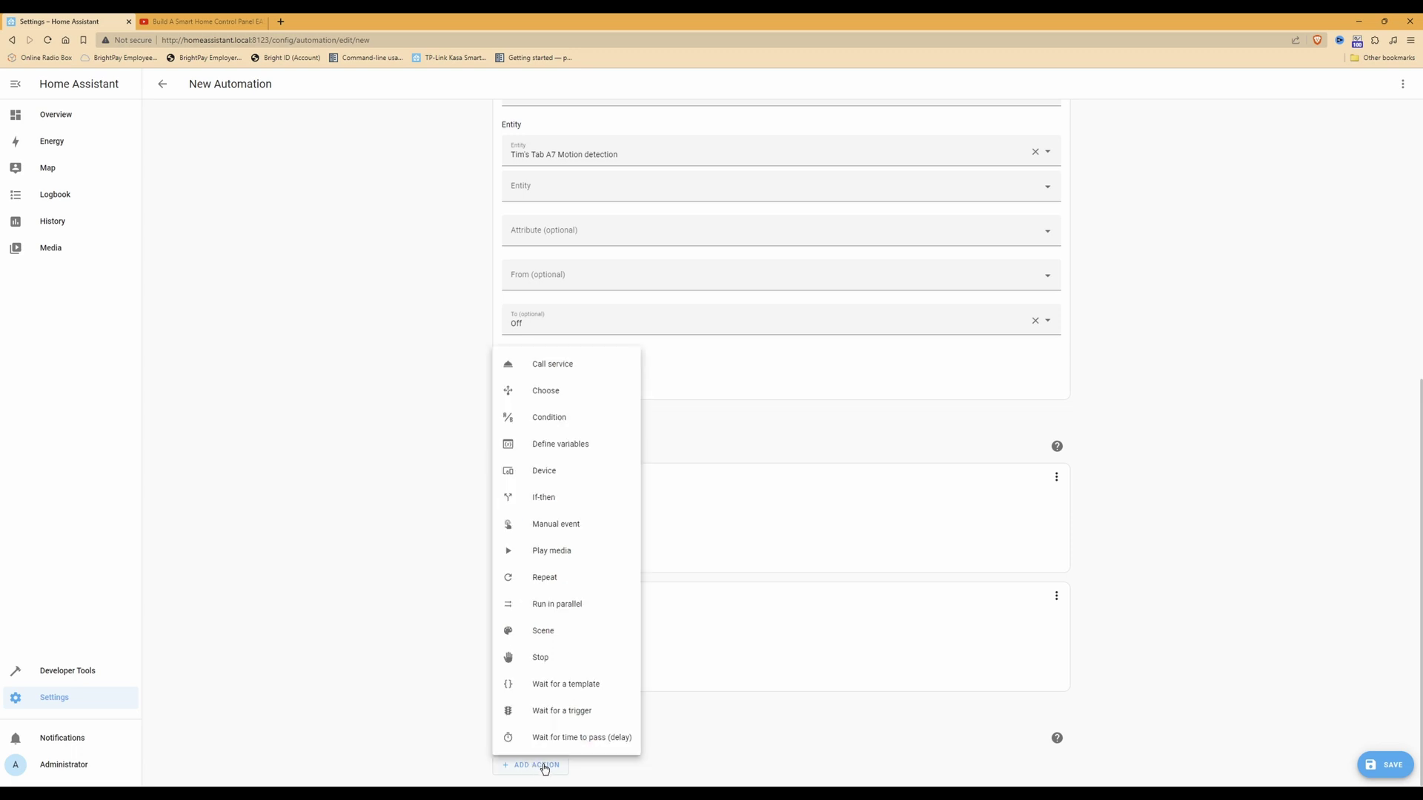
pyautogui.click(572, 366)
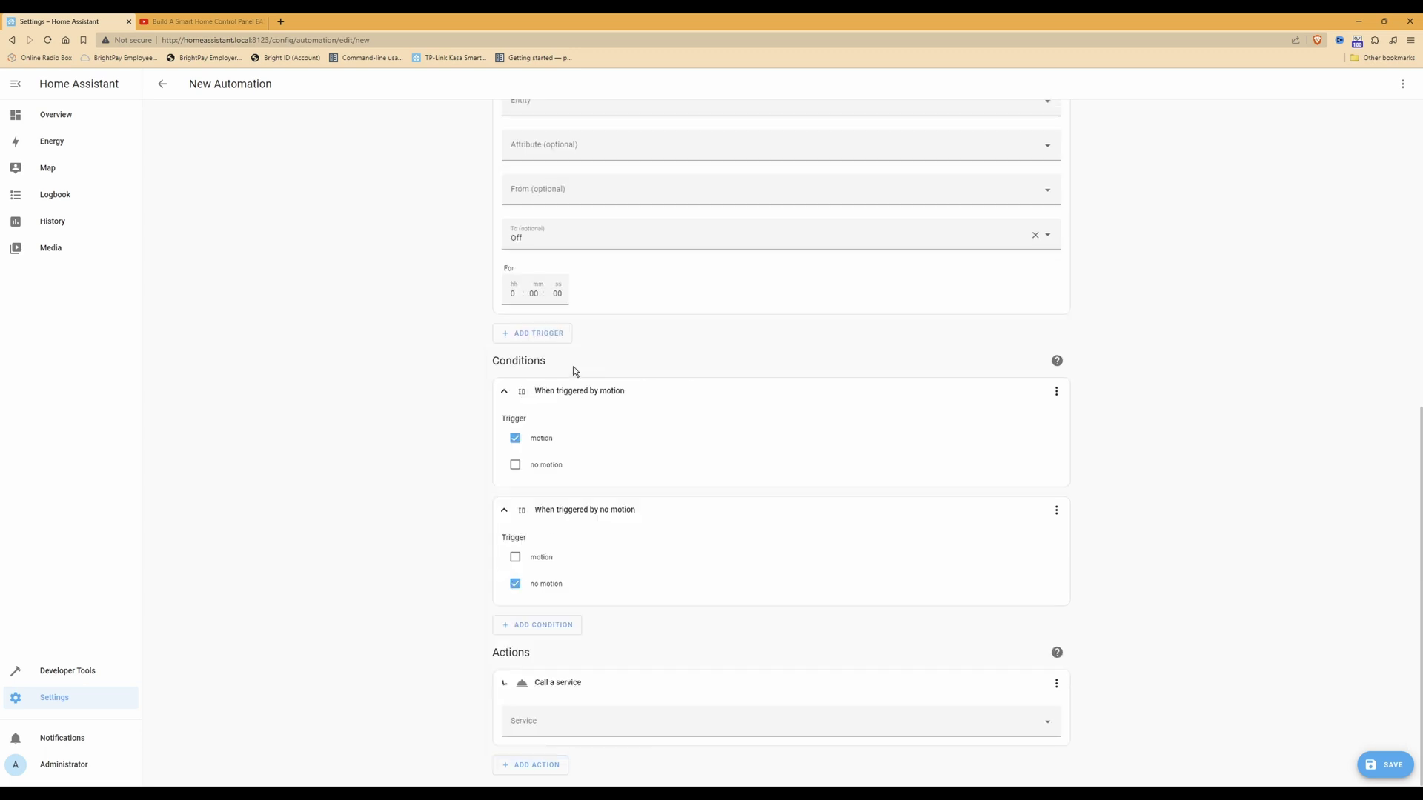
pyautogui.click(725, 725)
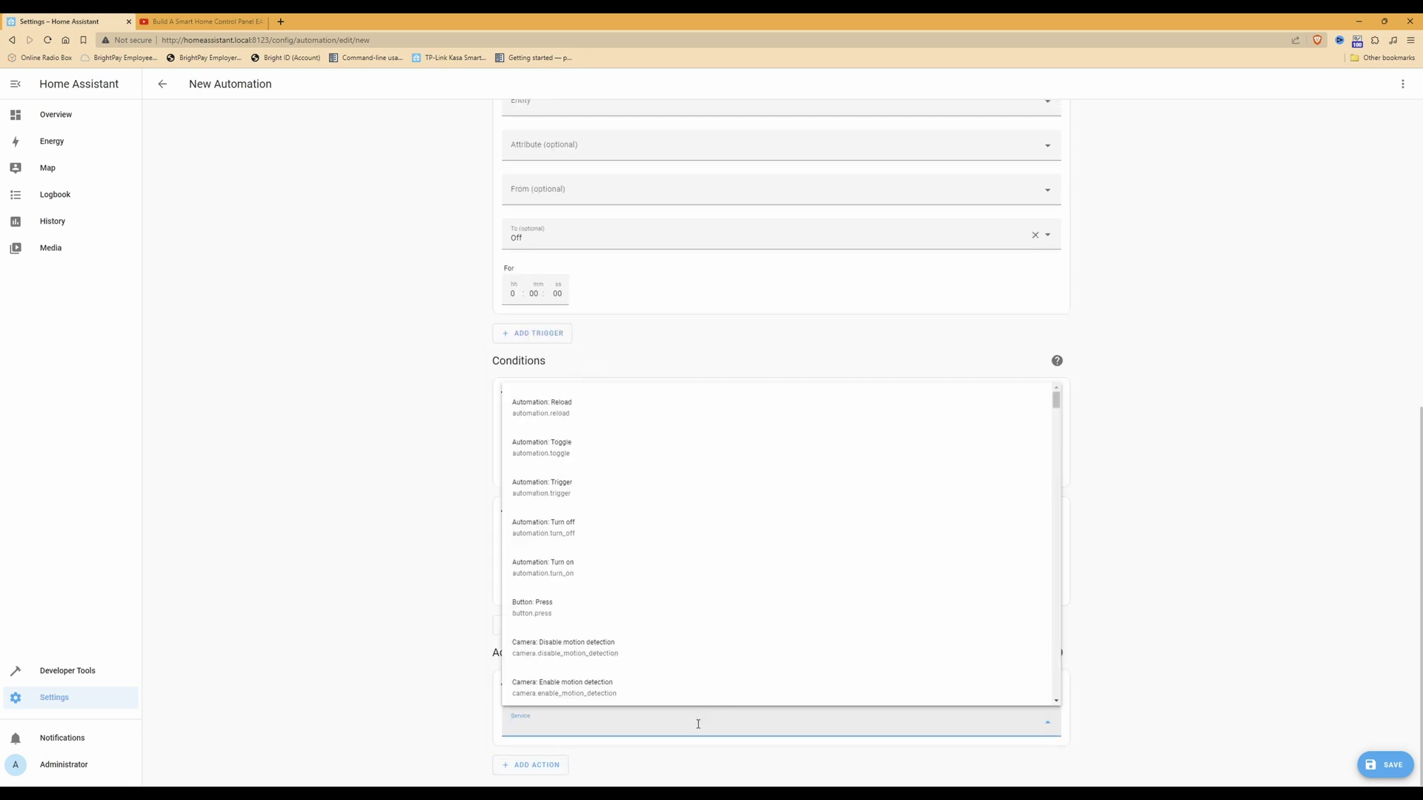
pyautogui.write('switch.')
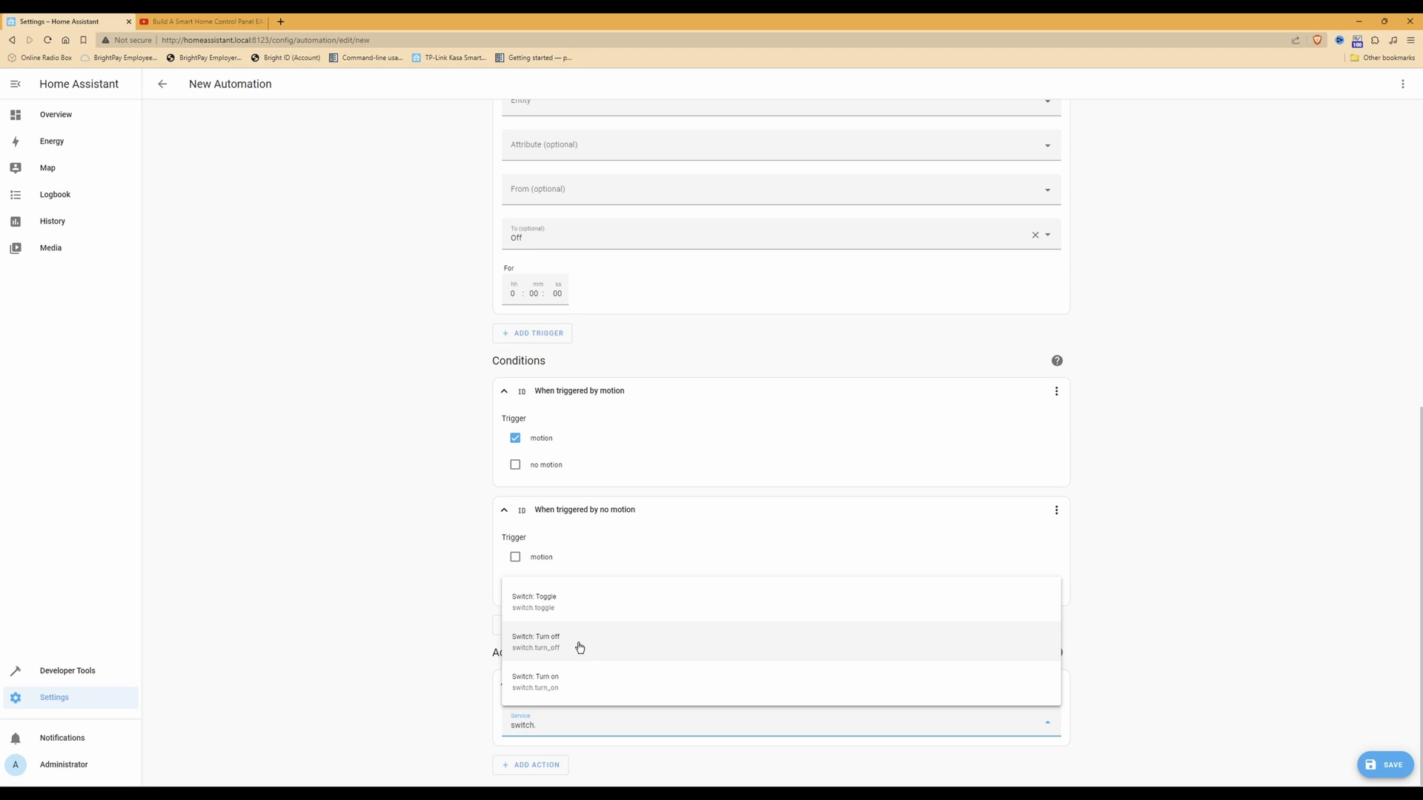
pyautogui.click(574, 685)
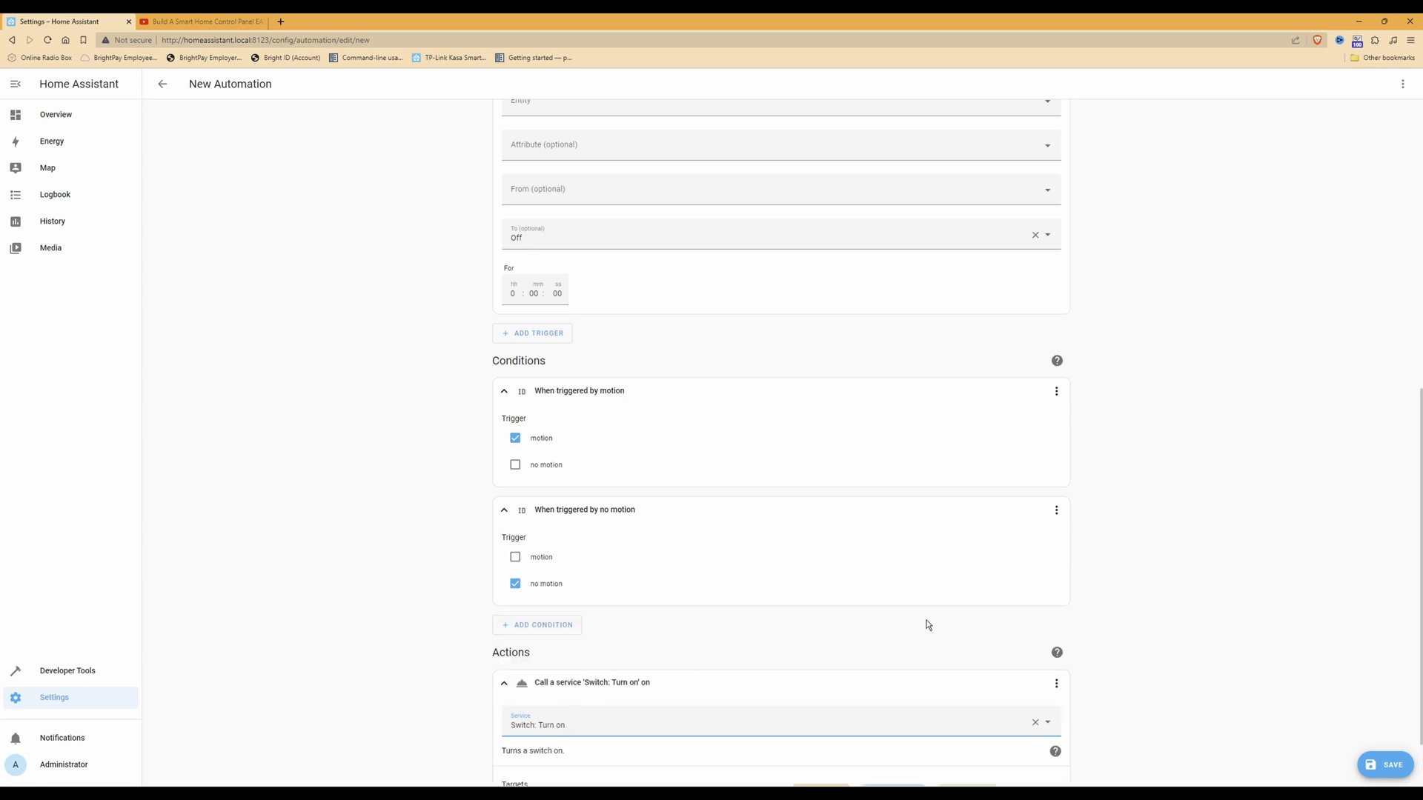
pyautogui.scroll(-1, 797, 626)
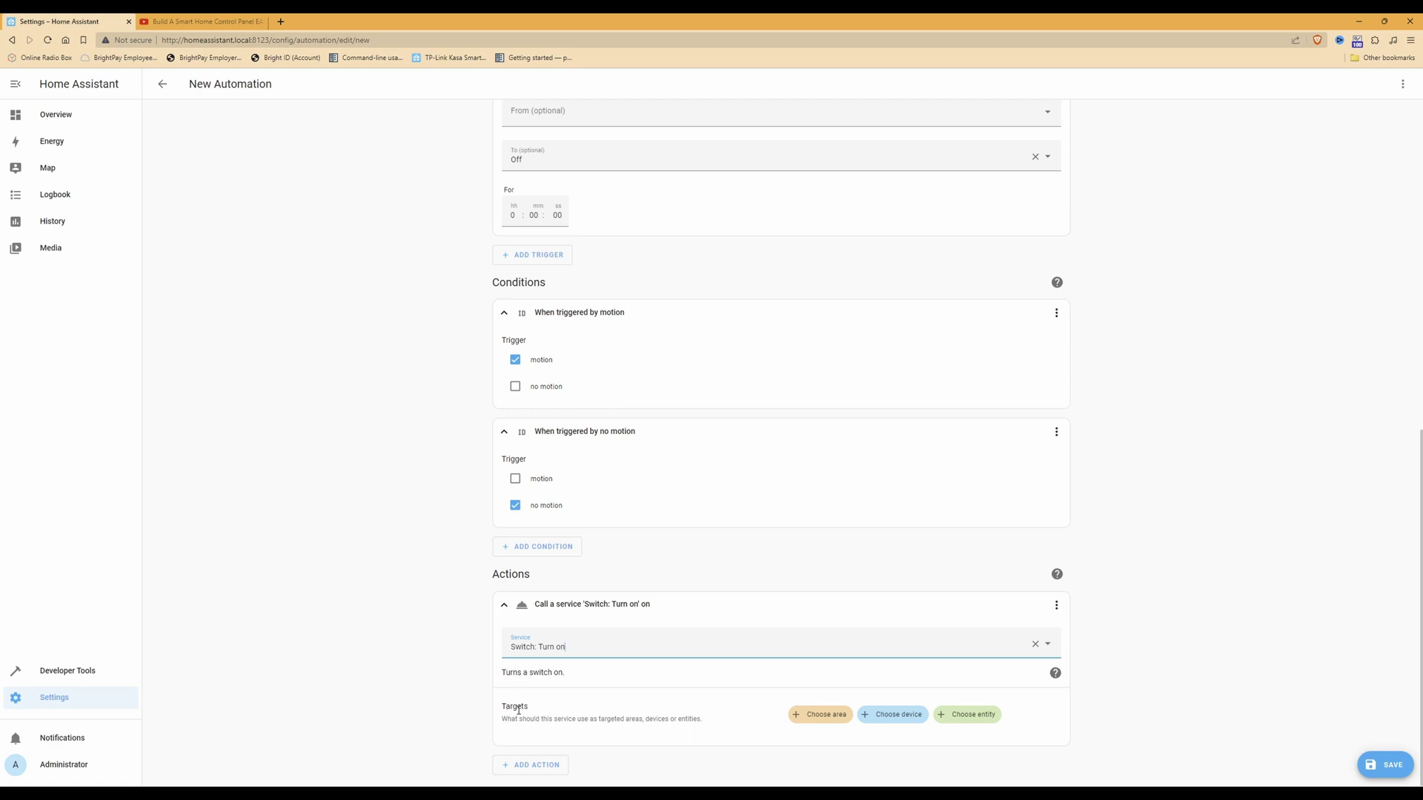
pyautogui.click(904, 716)
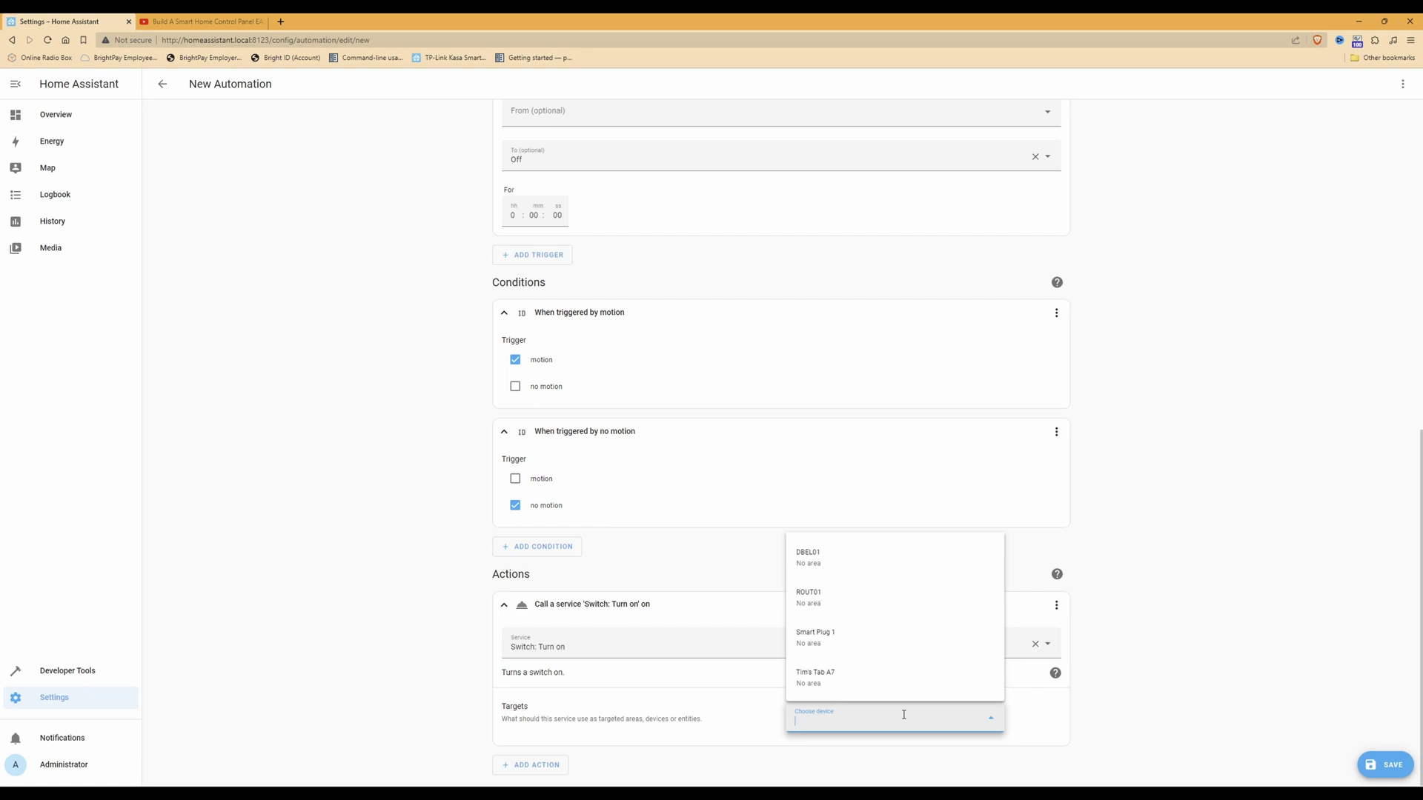
pyautogui.click(839, 678)
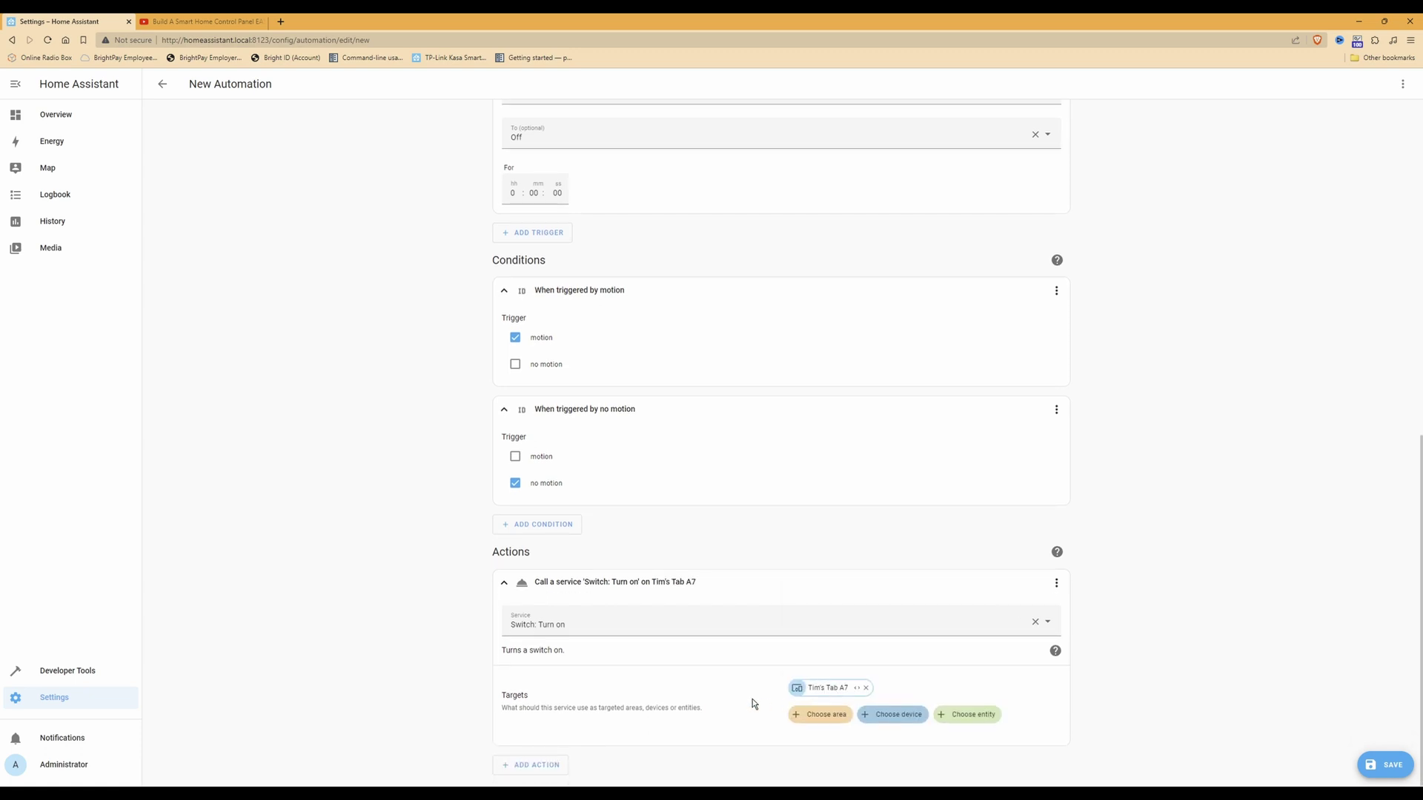
pyautogui.click(535, 767)
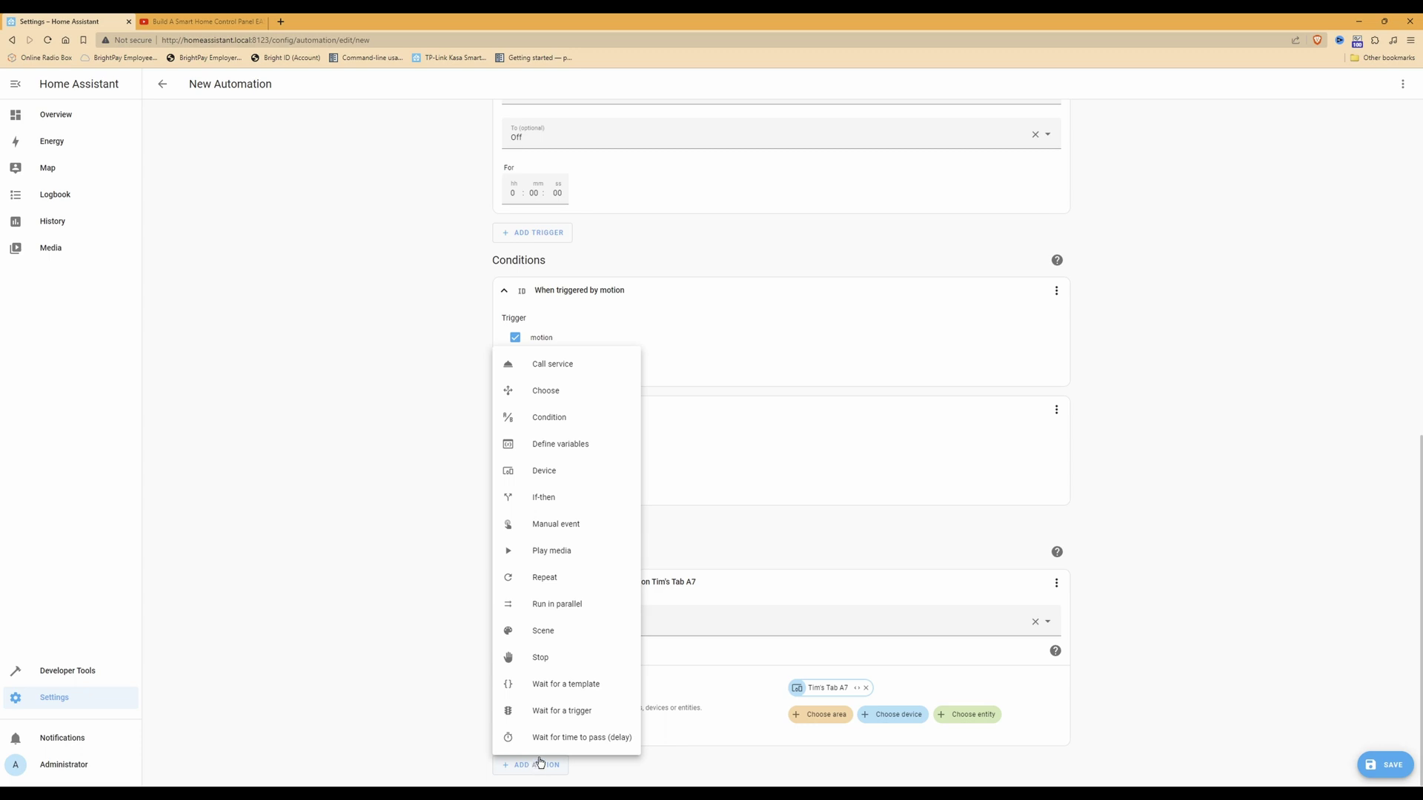
# Add a Call service action running Switch: Turn off, targeting the Tab A7 device.
pyautogui.click(565, 378)
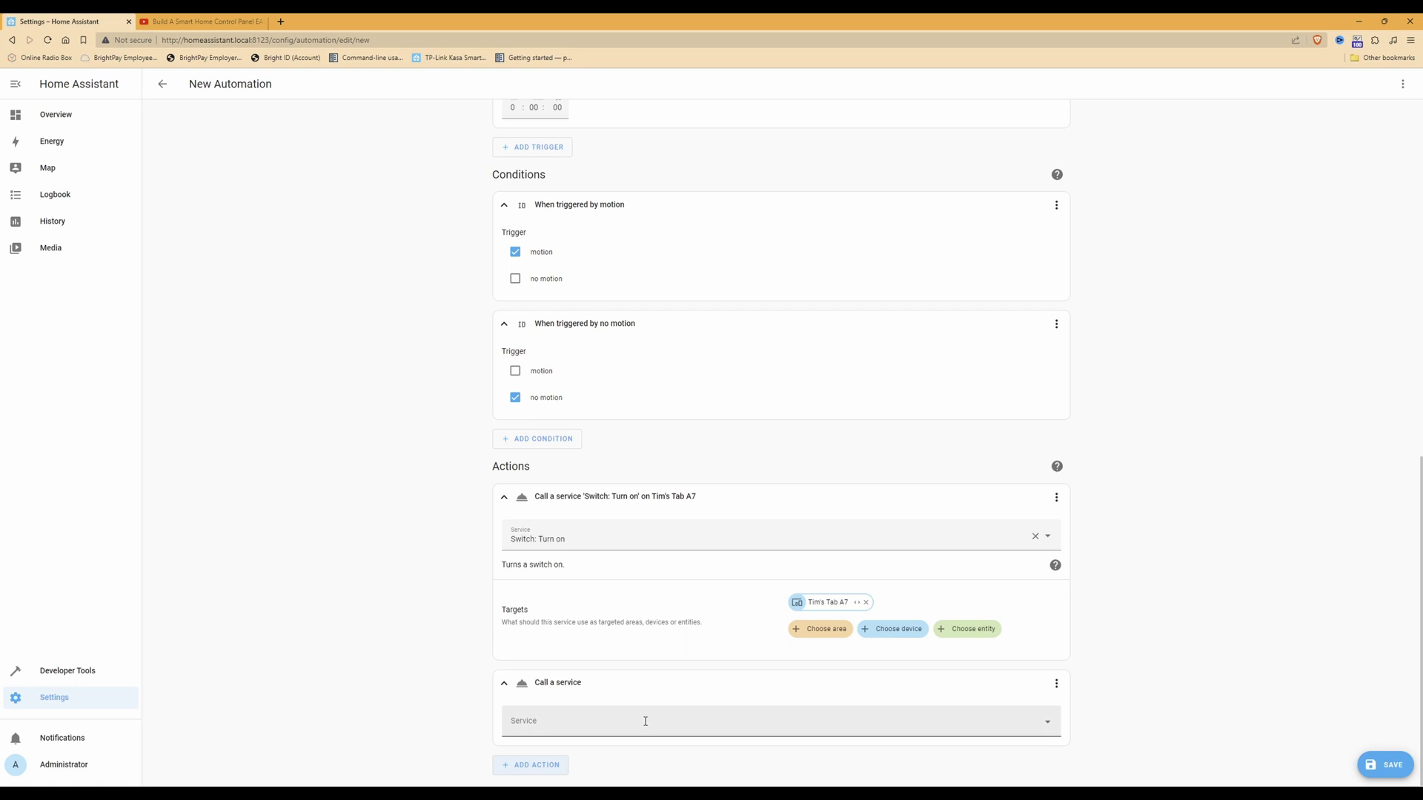
pyautogui.click(646, 722)
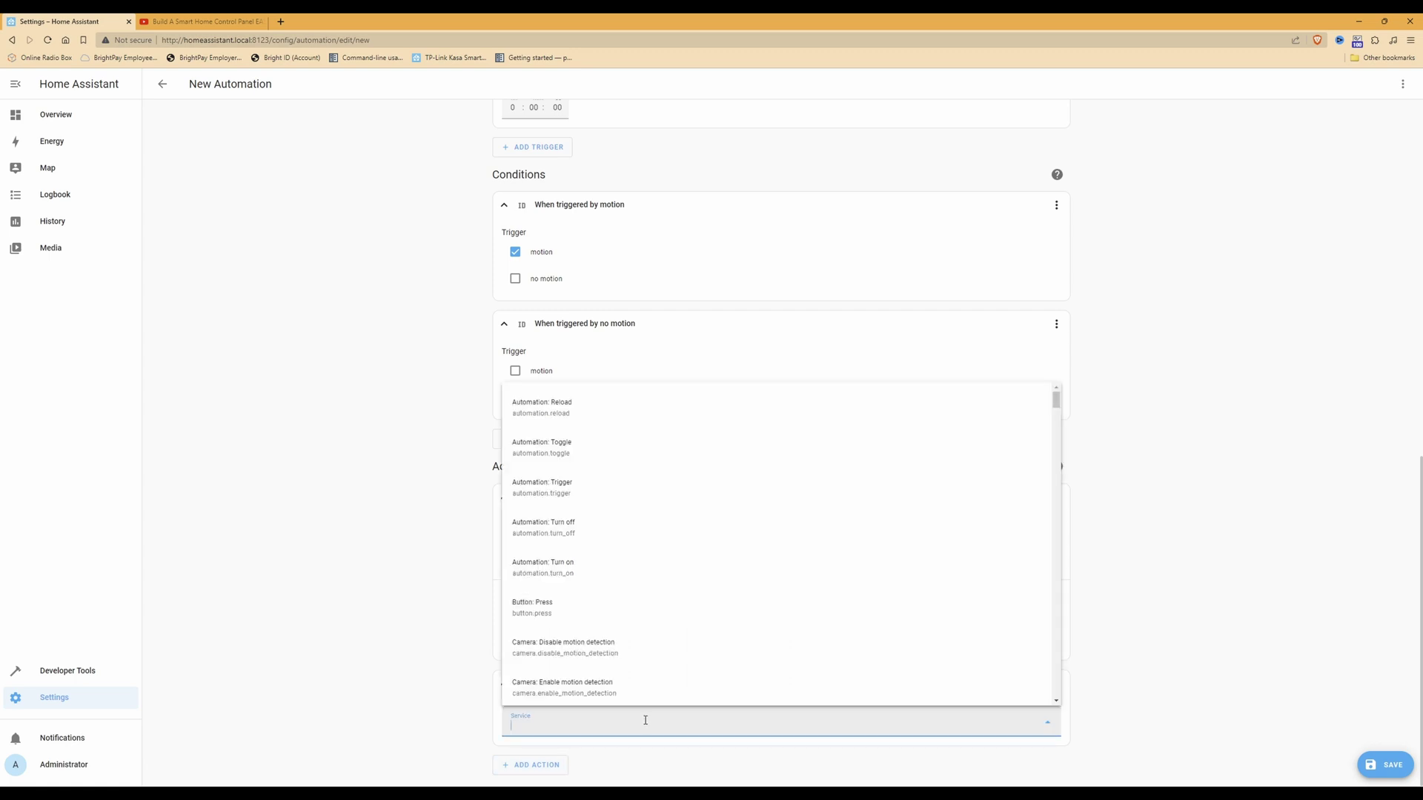
pyautogui.write('swit')
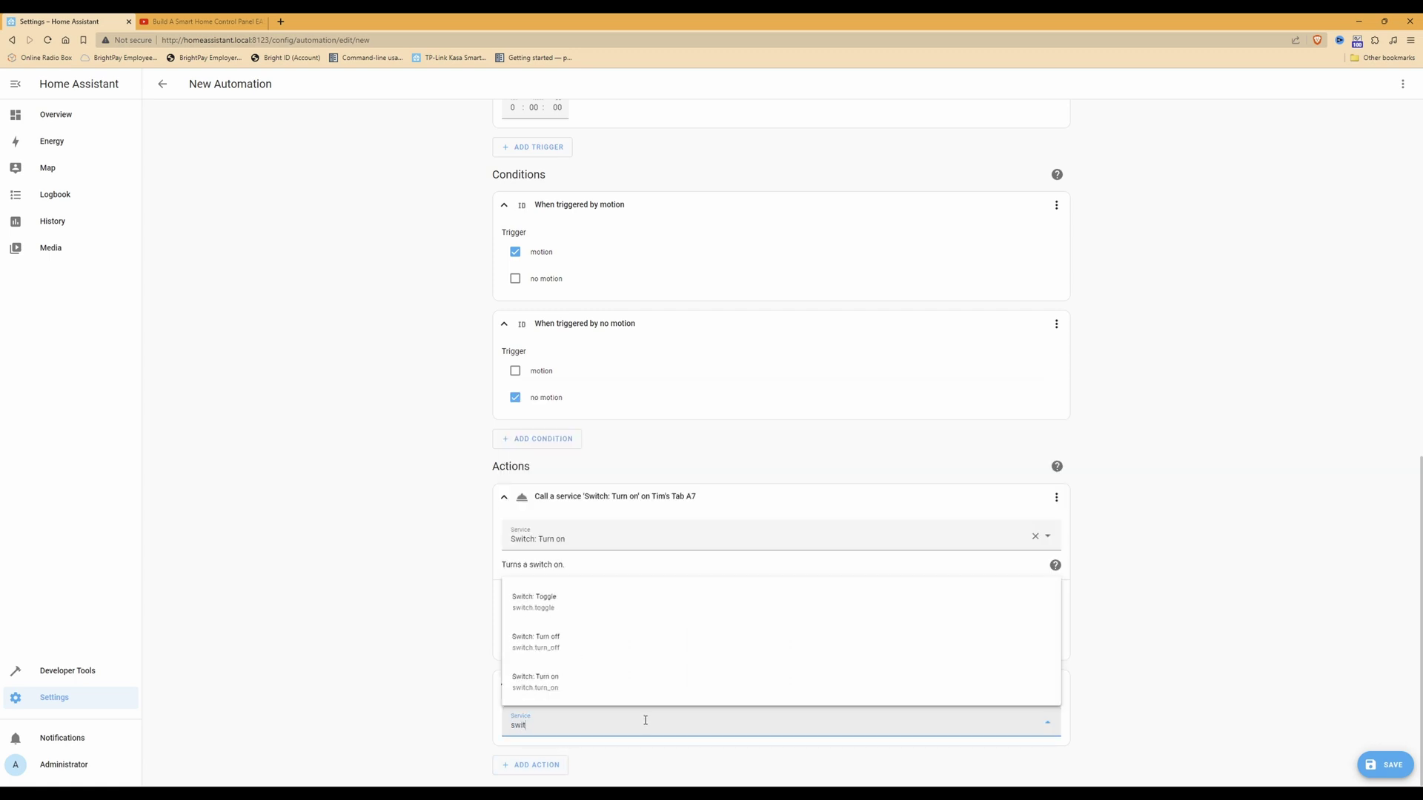
pyautogui.write('ch.turn')
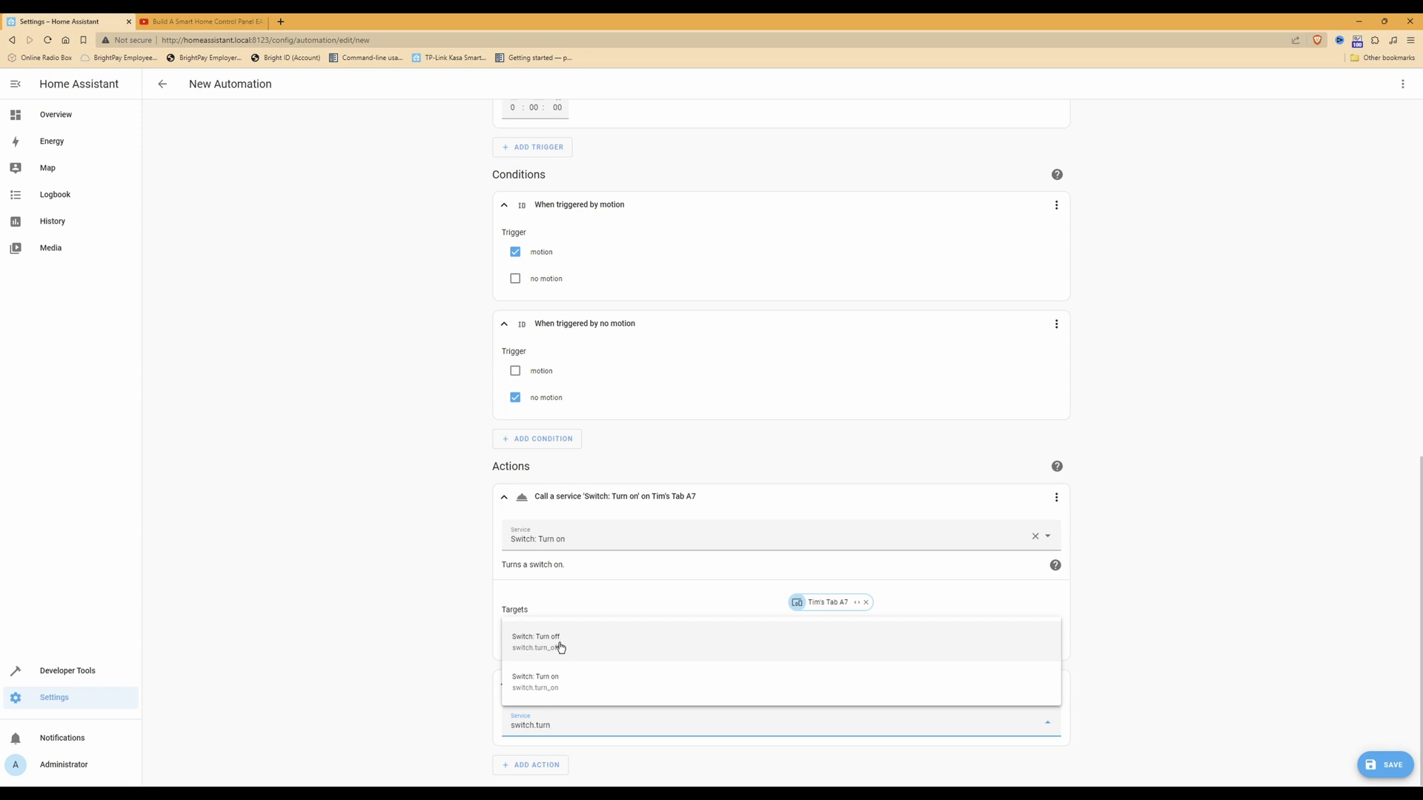
pyautogui.click(561, 646)
pyautogui.scroll(-1, 815, 741)
pyautogui.scroll(-1, 815, 737)
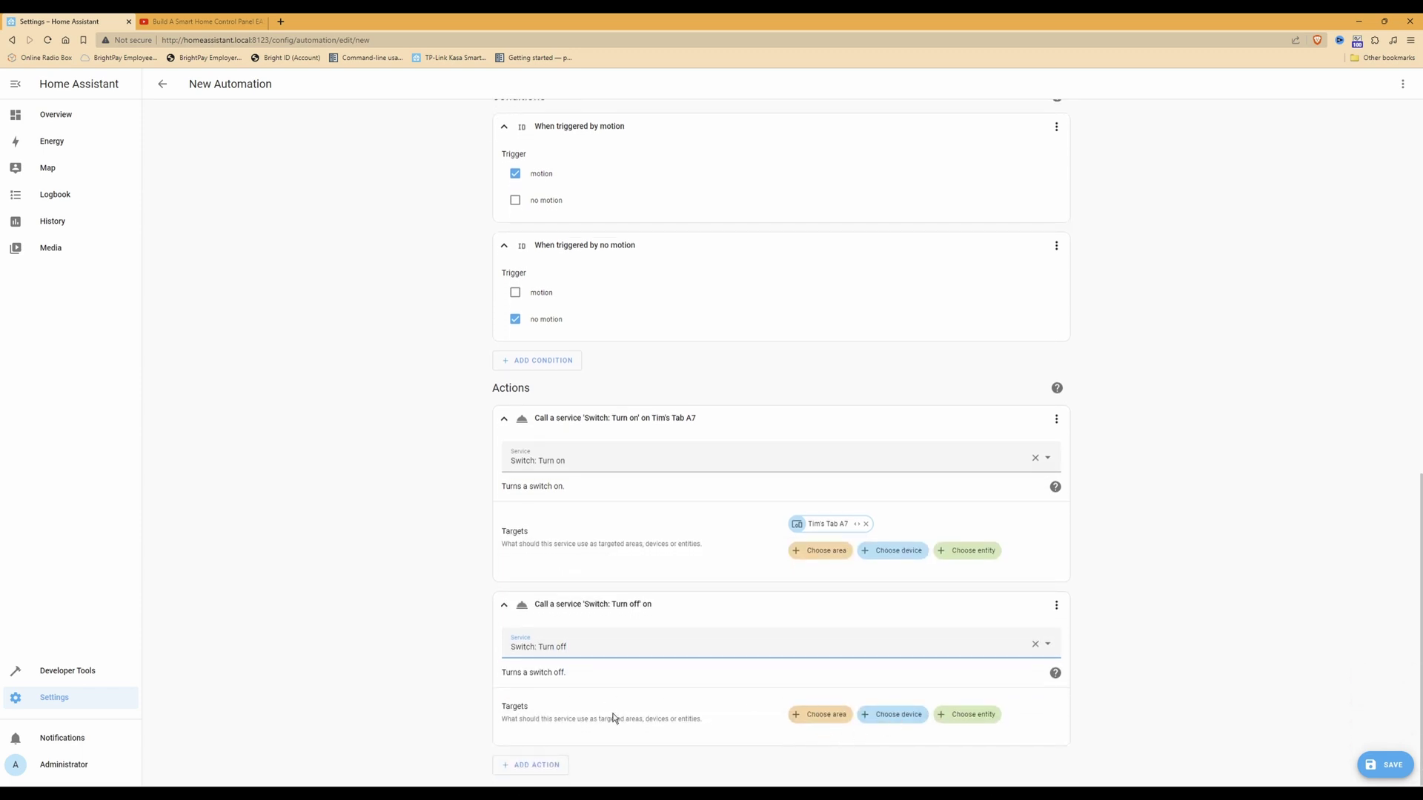
pyautogui.click(902, 718)
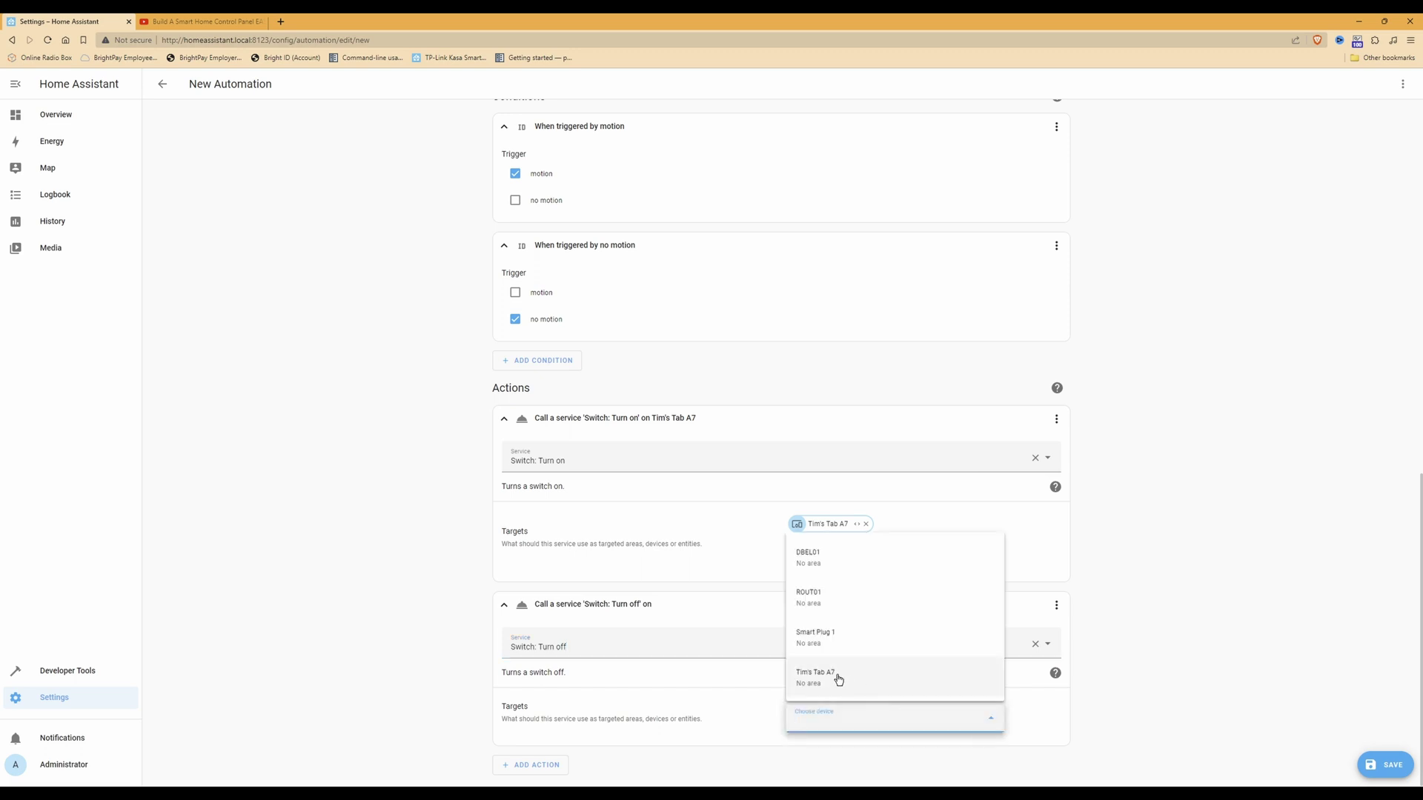
pyautogui.click(822, 679)
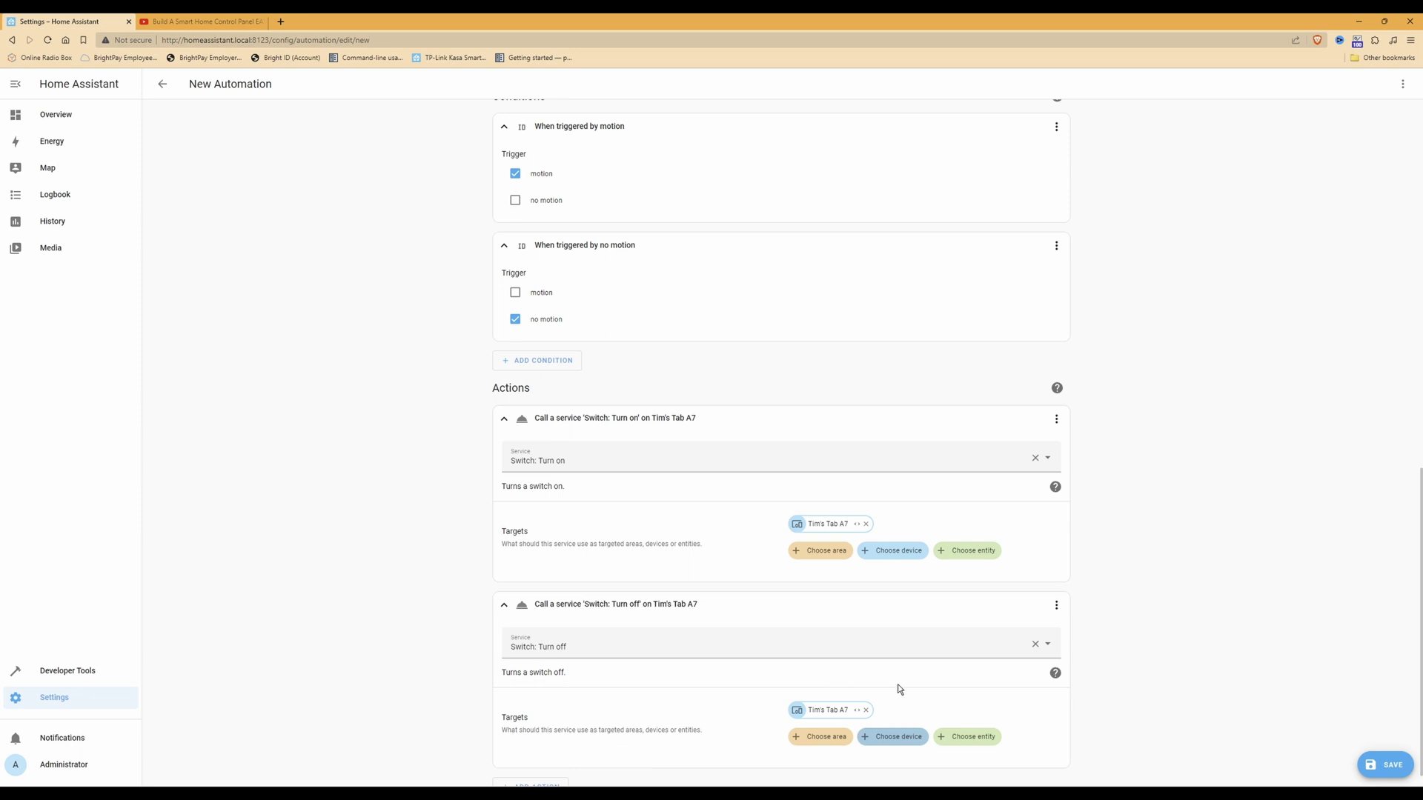
pyautogui.scroll(-1, 1082, 728)
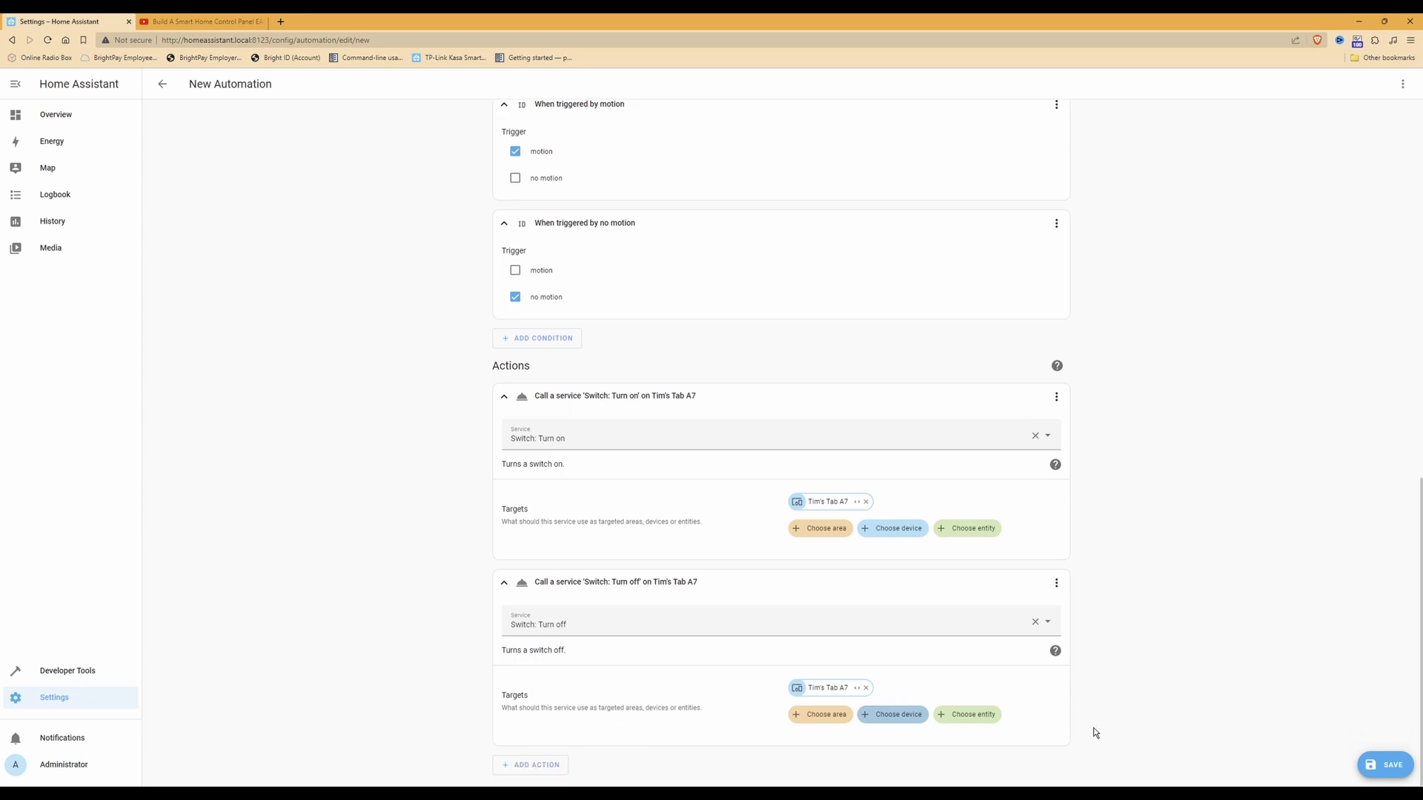
pyautogui.scroll(2, 1161, 716)
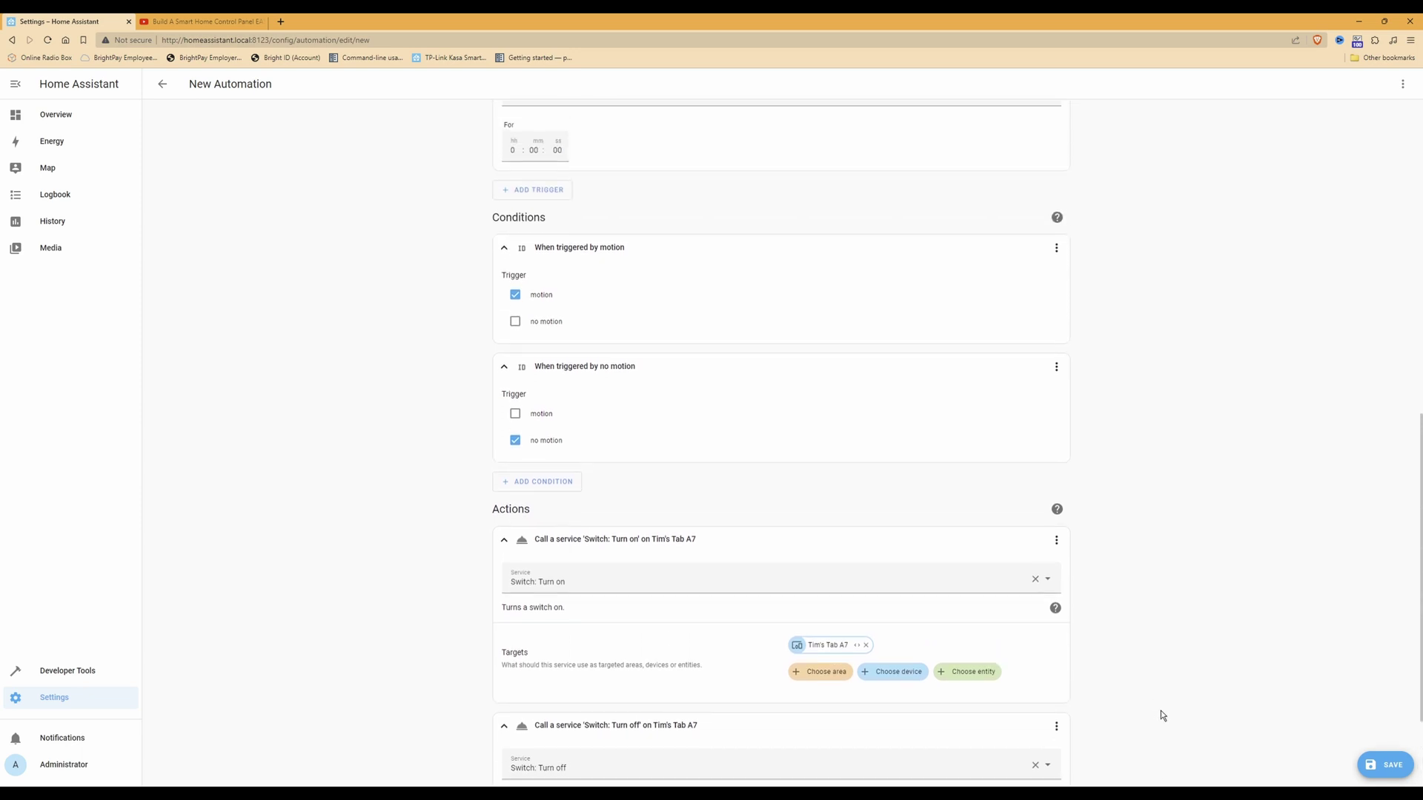
pyautogui.scroll(-2, 1160, 717)
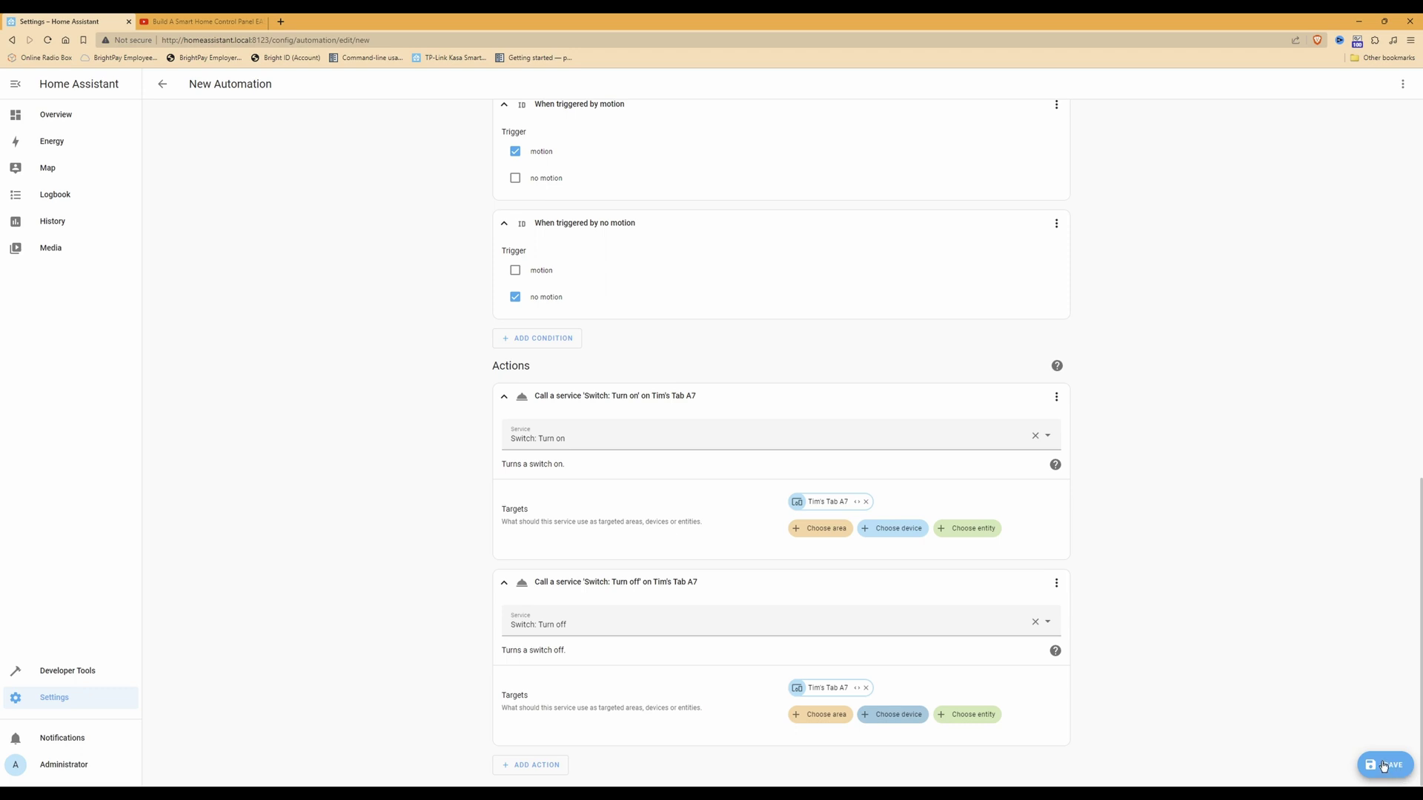
# Save the automation, replacing 'New Automation' with the name 'Screen Auto On/Off'.
pyautogui.click(1385, 766)
pyautogui.moveTo(710, 397); pyautogui.dragTo(585, 402)
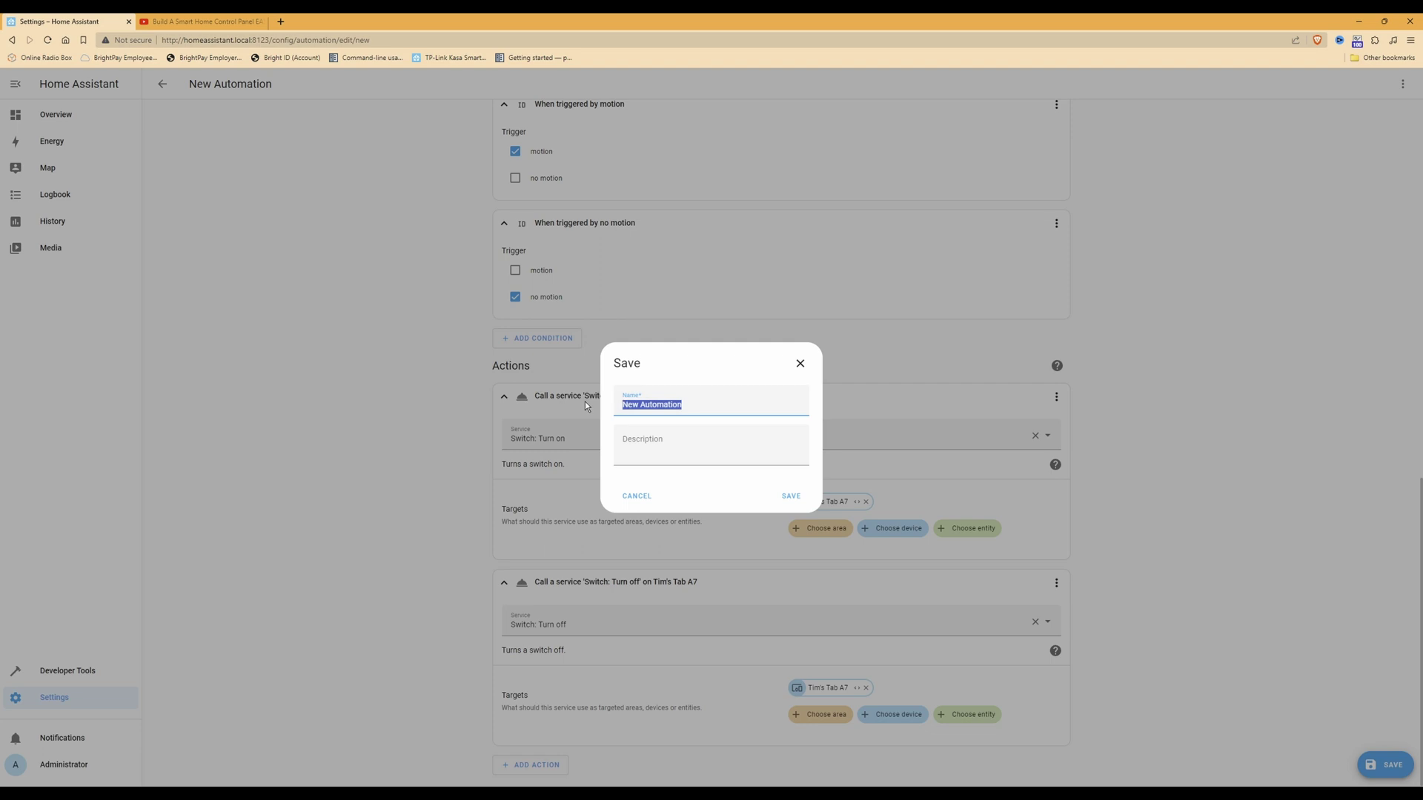
pyautogui.write('Screen Auto On/Off')
pyautogui.click(791, 497)
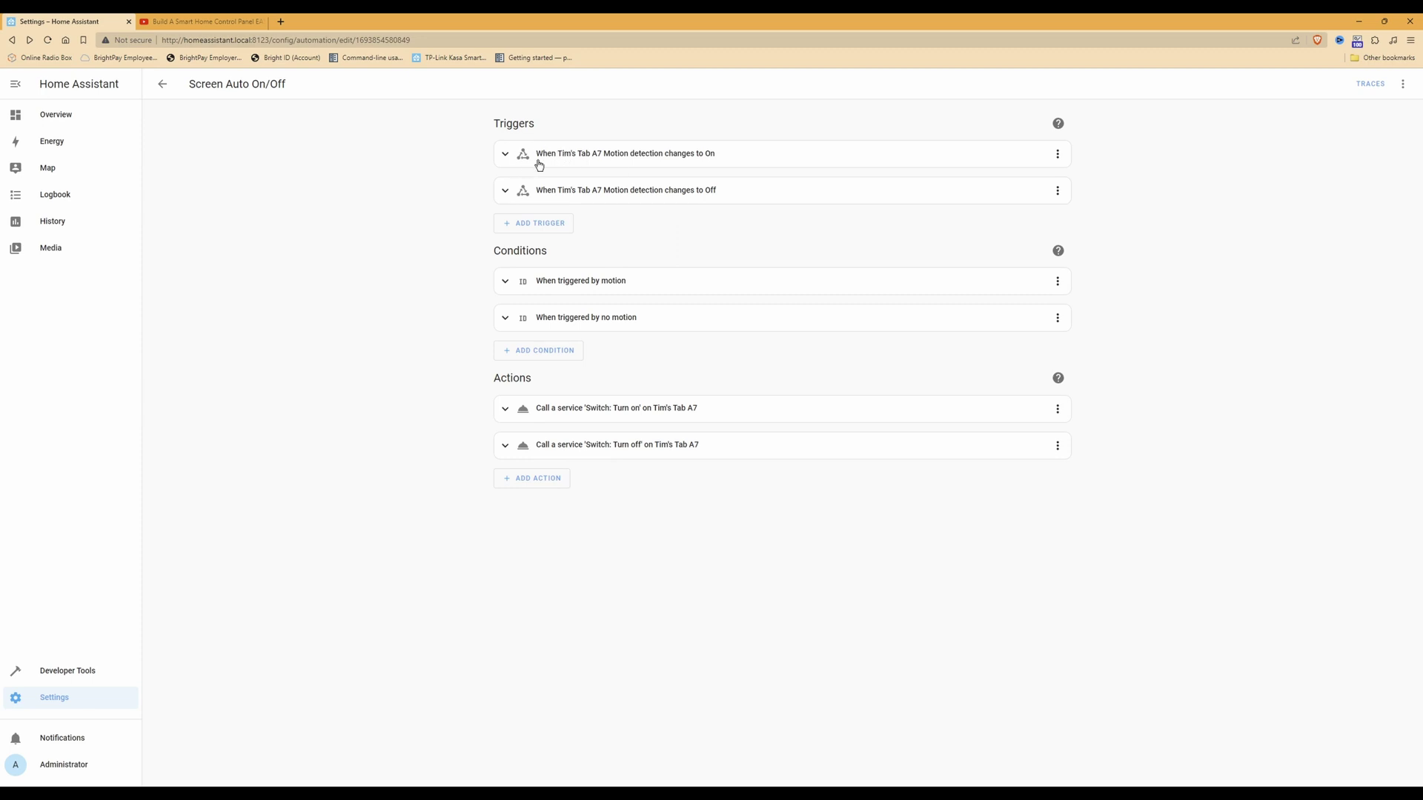
pyautogui.click(692, 157)
pyautogui.click(692, 154)
pyautogui.click(709, 191)
pyautogui.click(709, 192)
pyautogui.click(601, 288)
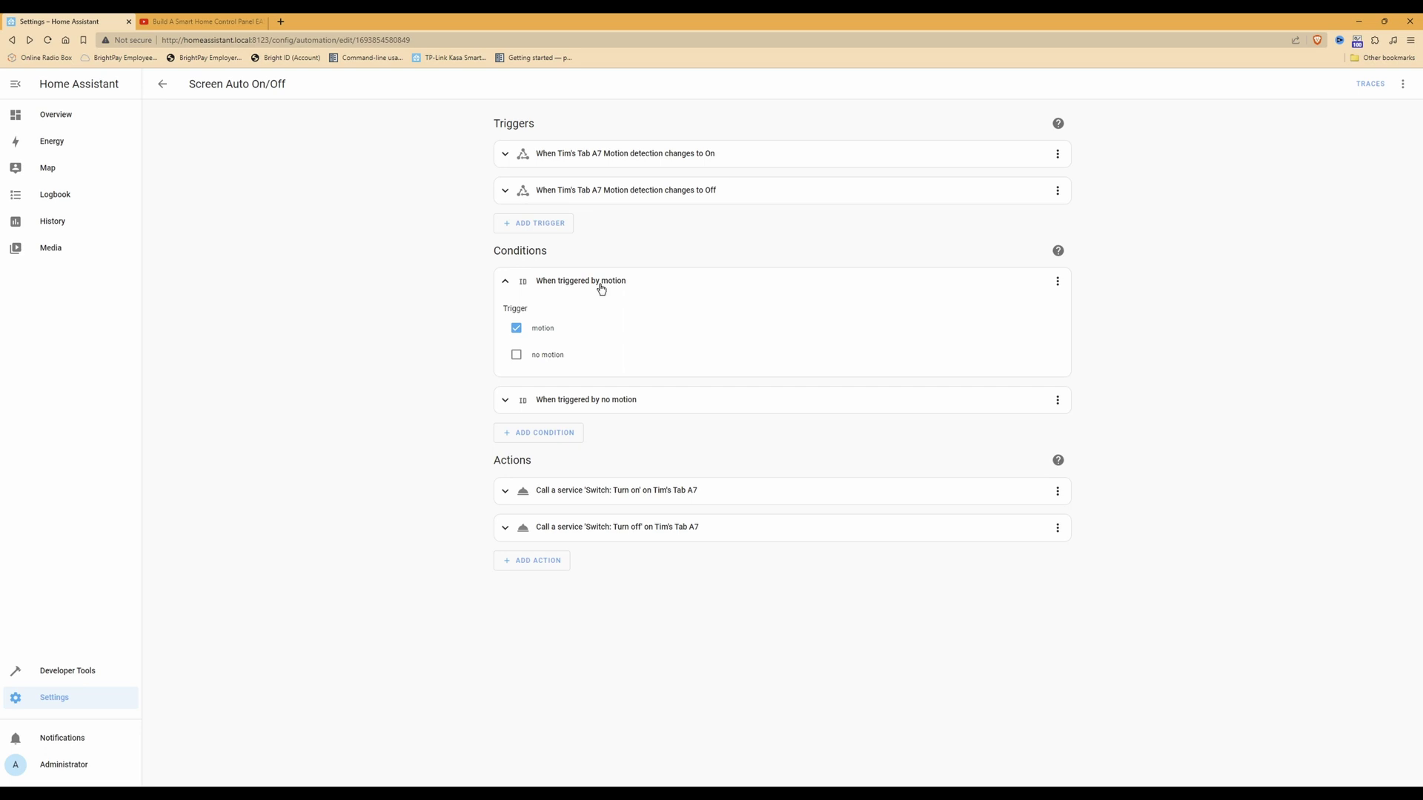
pyautogui.click(600, 288)
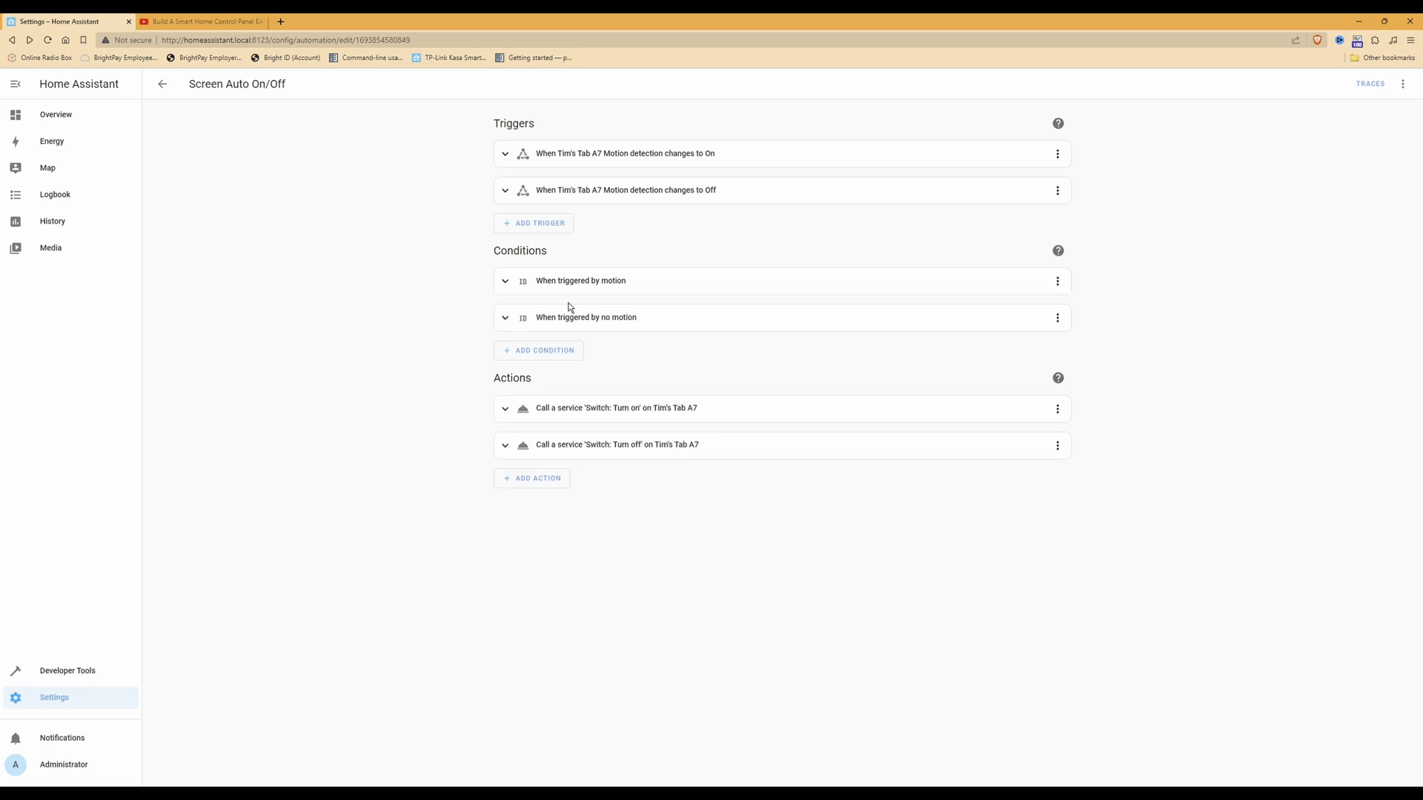
pyautogui.click(604, 321)
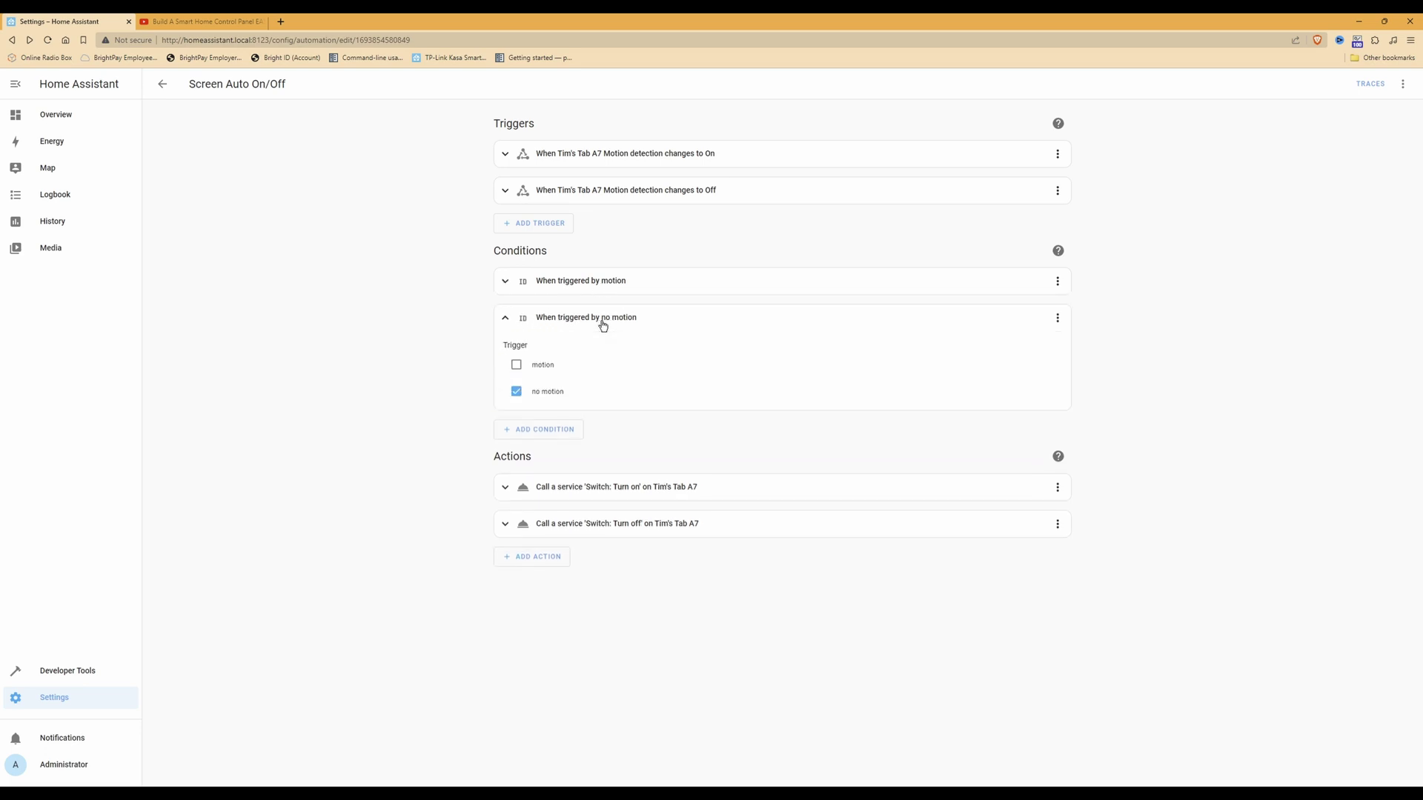
pyautogui.click(603, 322)
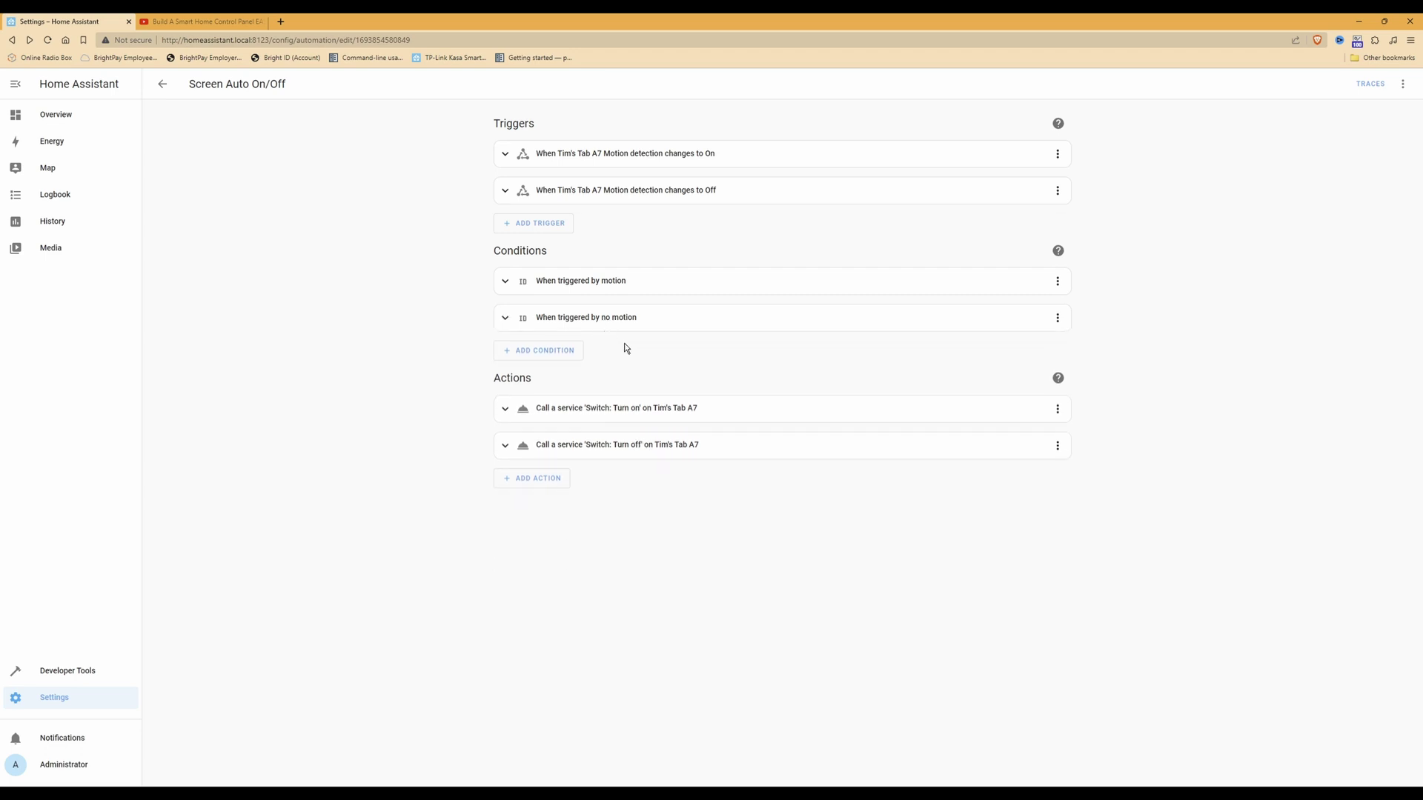